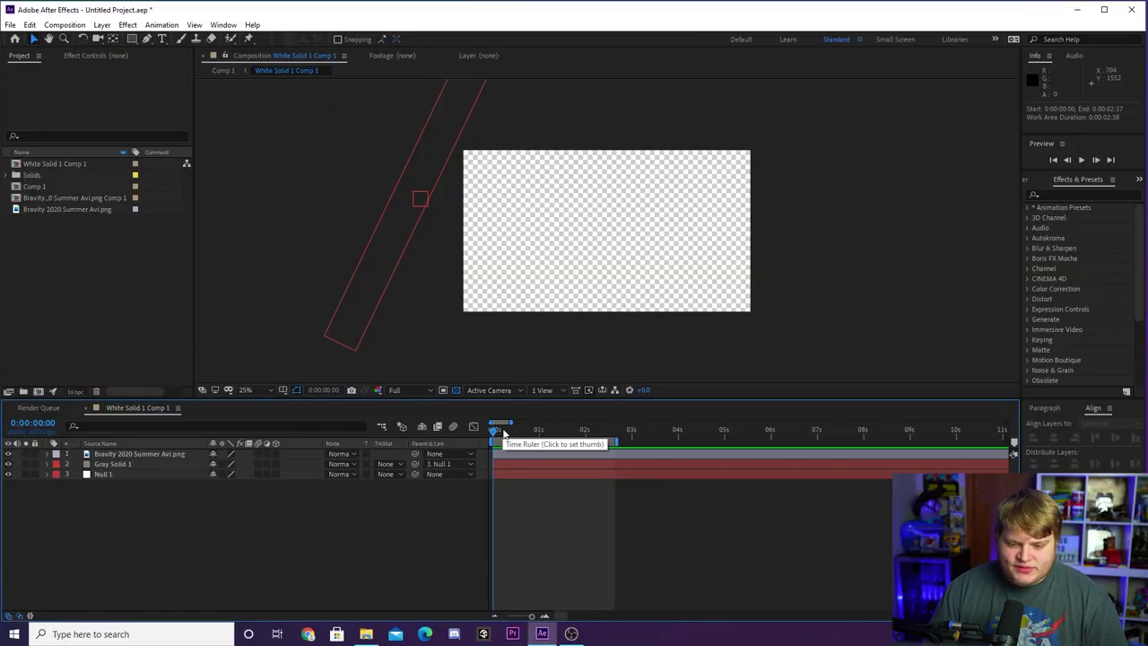
# - Preview and scrub the grey bar's diagonal sweep, then view the stinger against a black background
pyautogui.click(314, 421)
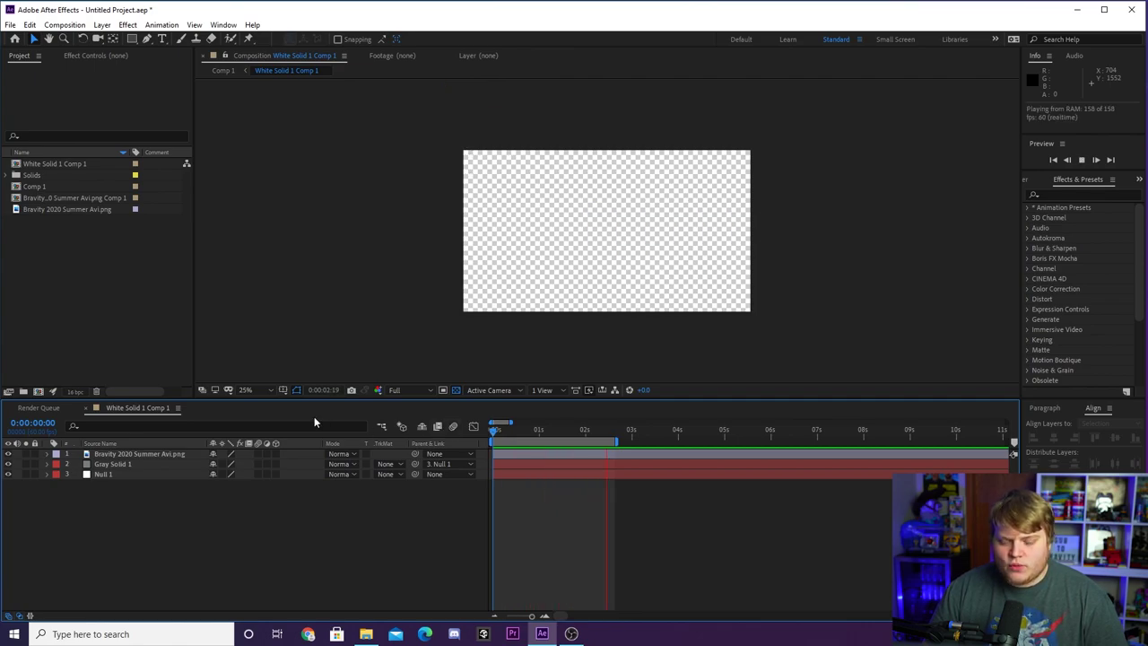
pyautogui.press('space')
pyautogui.click(496, 428)
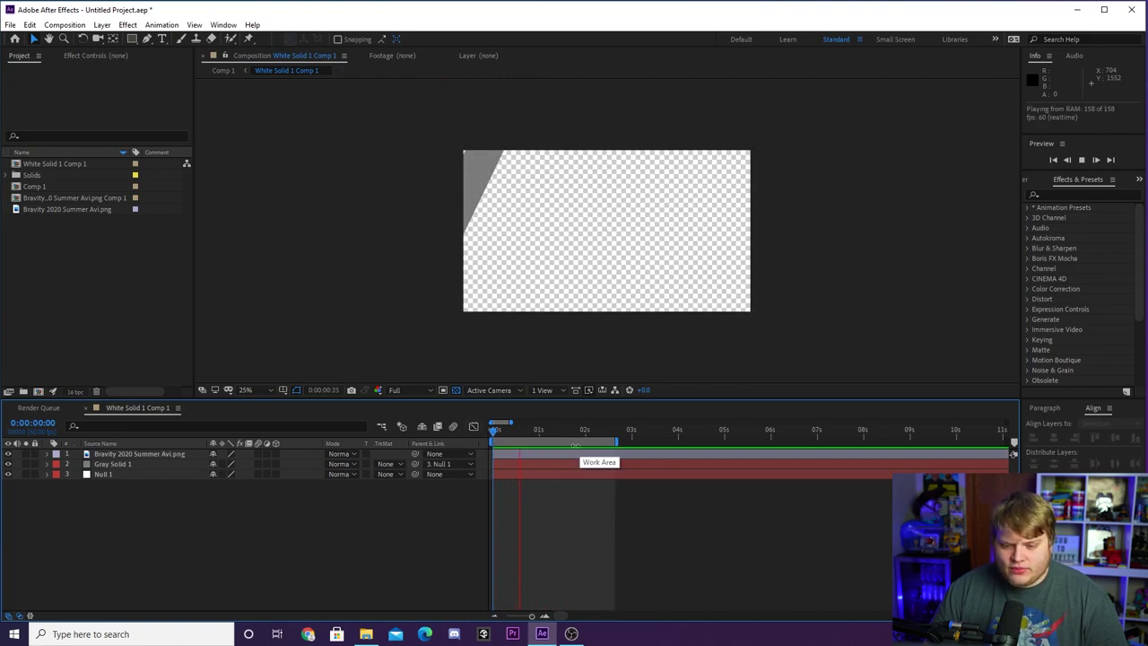
pyautogui.click(548, 431)
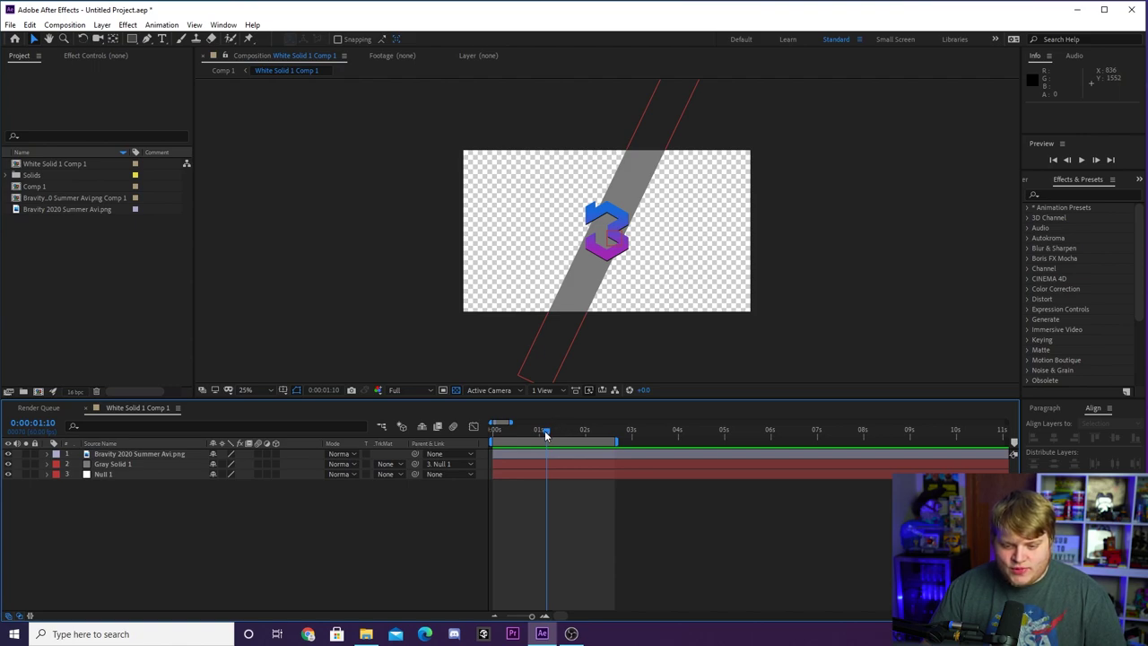
pyautogui.moveTo(544, 430); pyautogui.dragTo(303, 435)
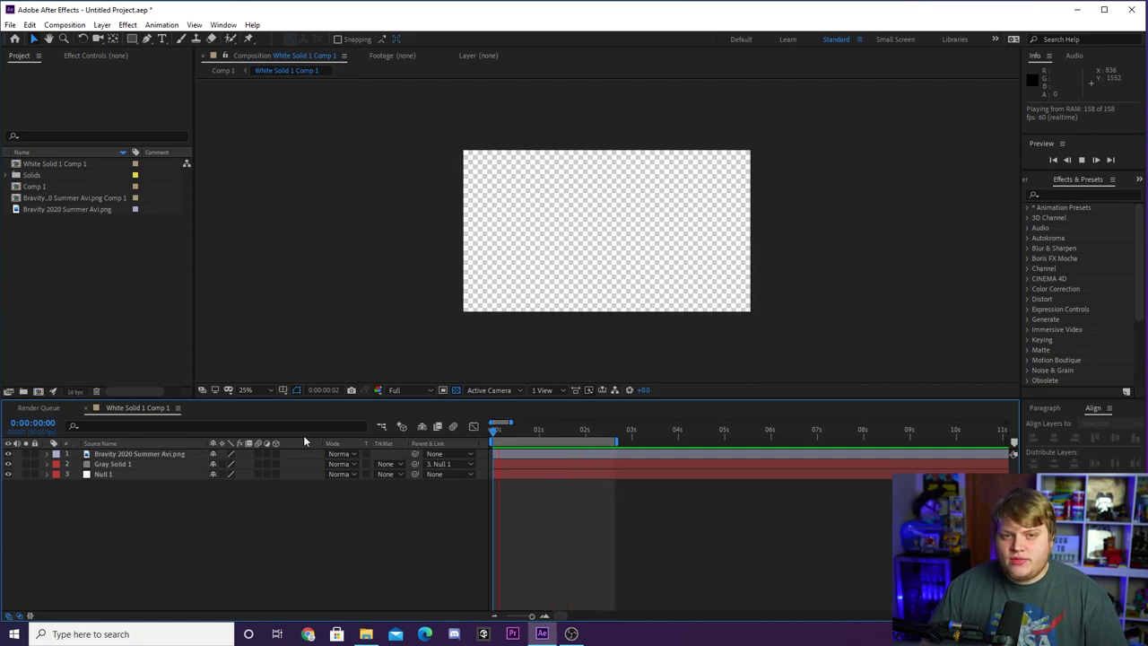
pyautogui.press('space')
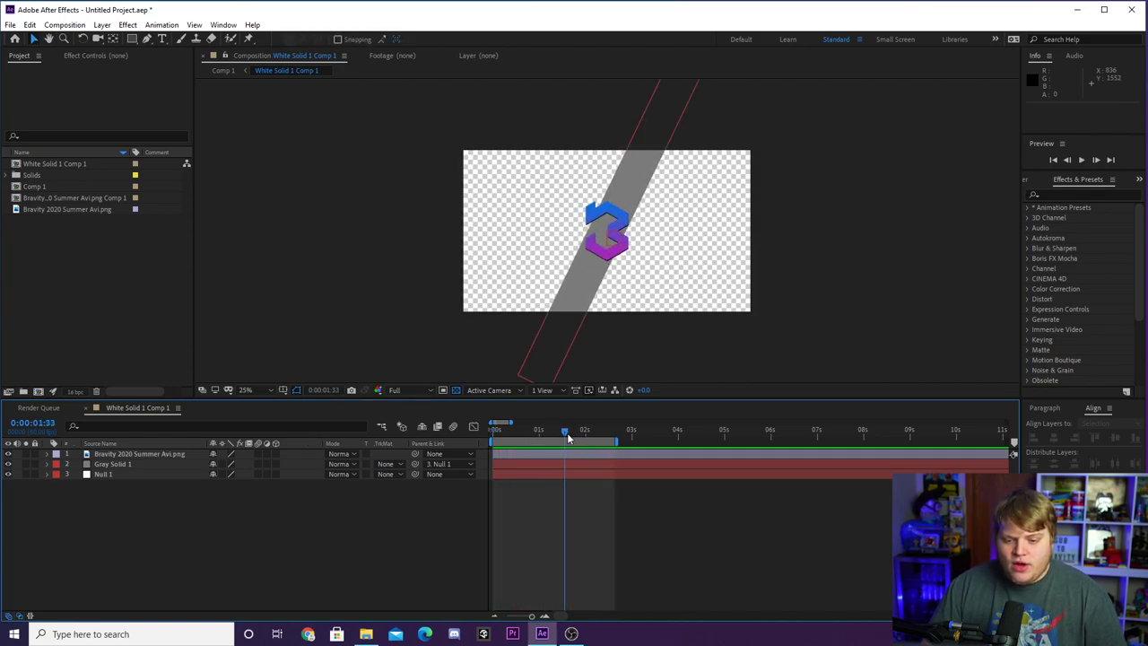
pyautogui.moveTo(566, 437)
pyautogui.mouseDown()
pyautogui.moveTo(542, 457)
pyautogui.moveTo(567, 437)
pyautogui.mouseUp()
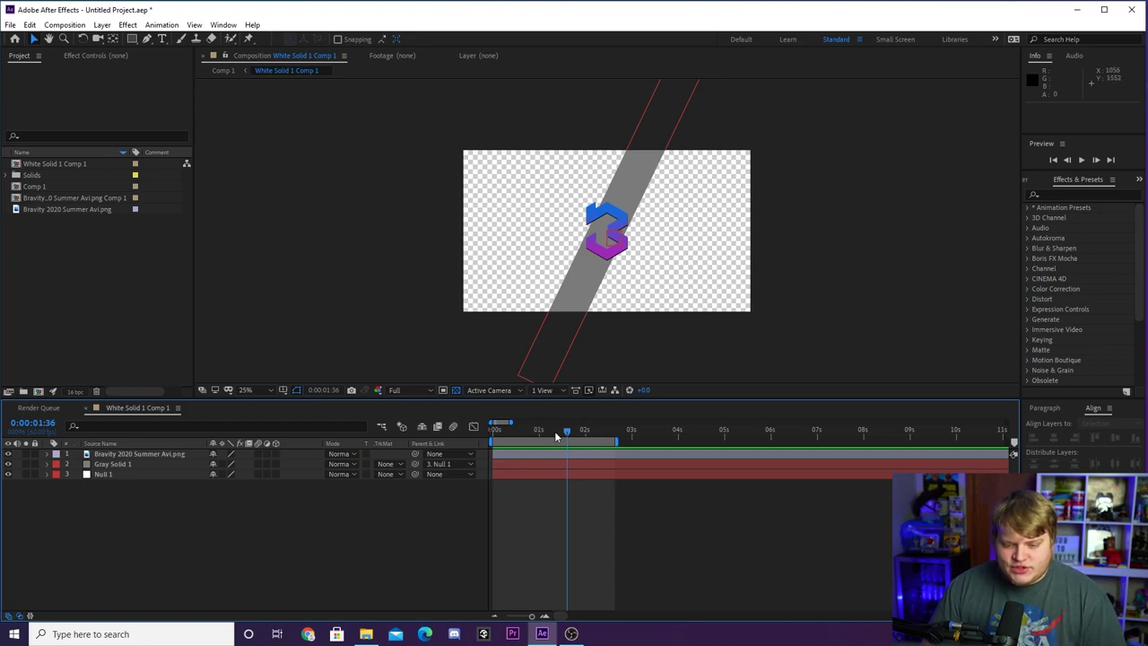
pyautogui.click(456, 391)
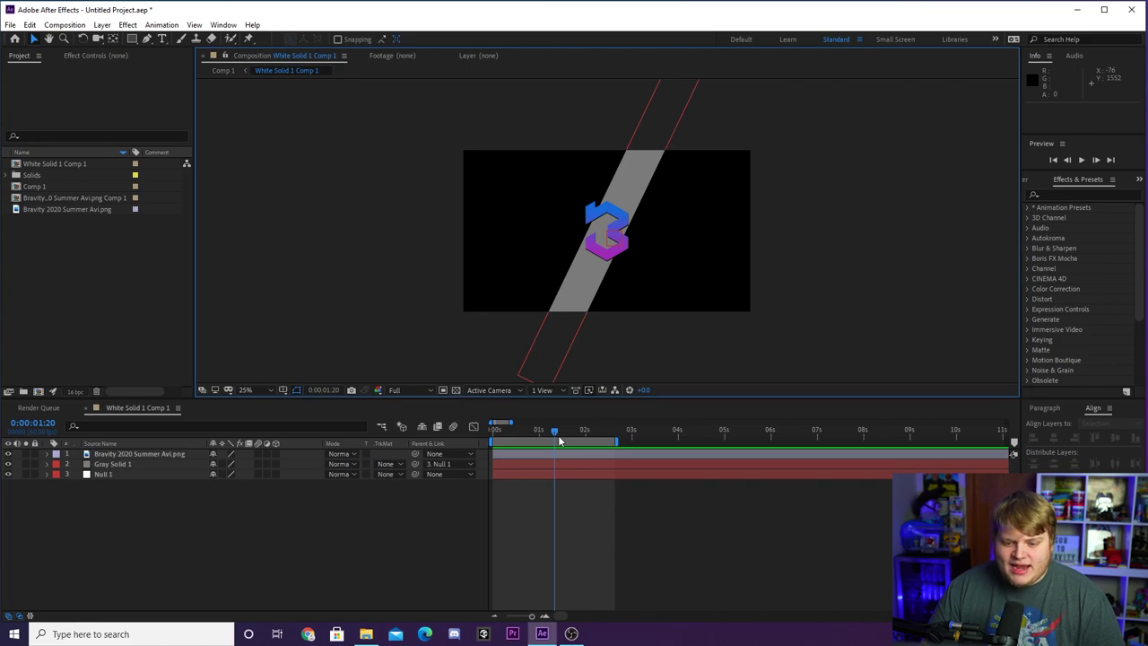
pyautogui.moveTo(550, 433); pyautogui.dragTo(556, 442)
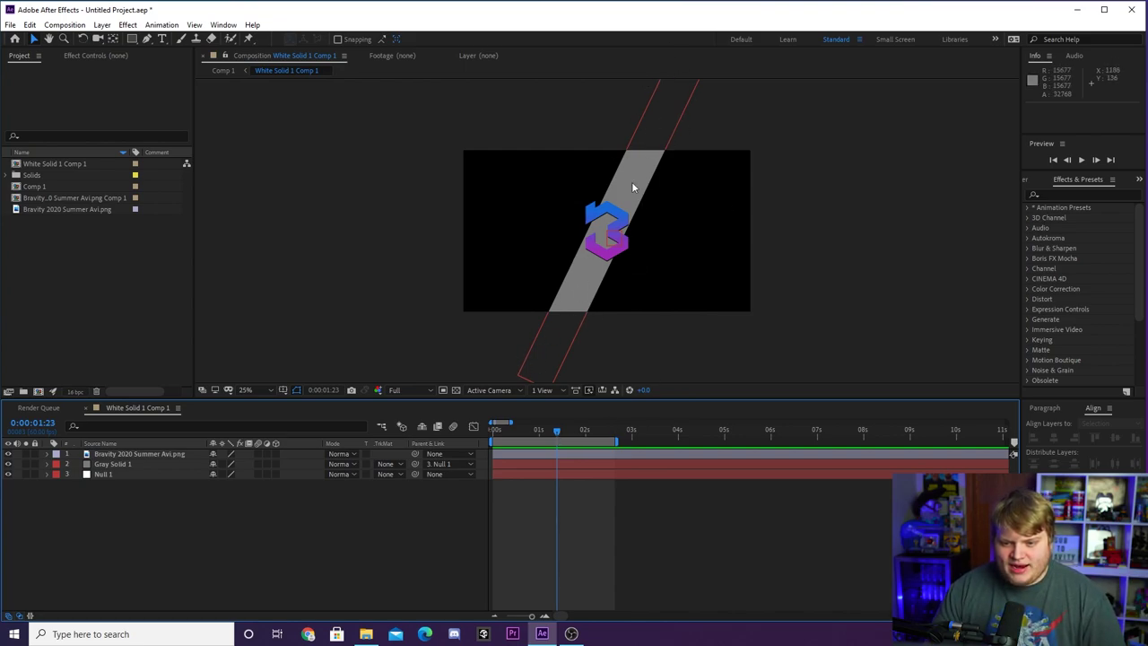
# - Create a new white solid layer via Layer > New > Solid
pyautogui.click(101, 25)
pyautogui.moveTo(117, 38)
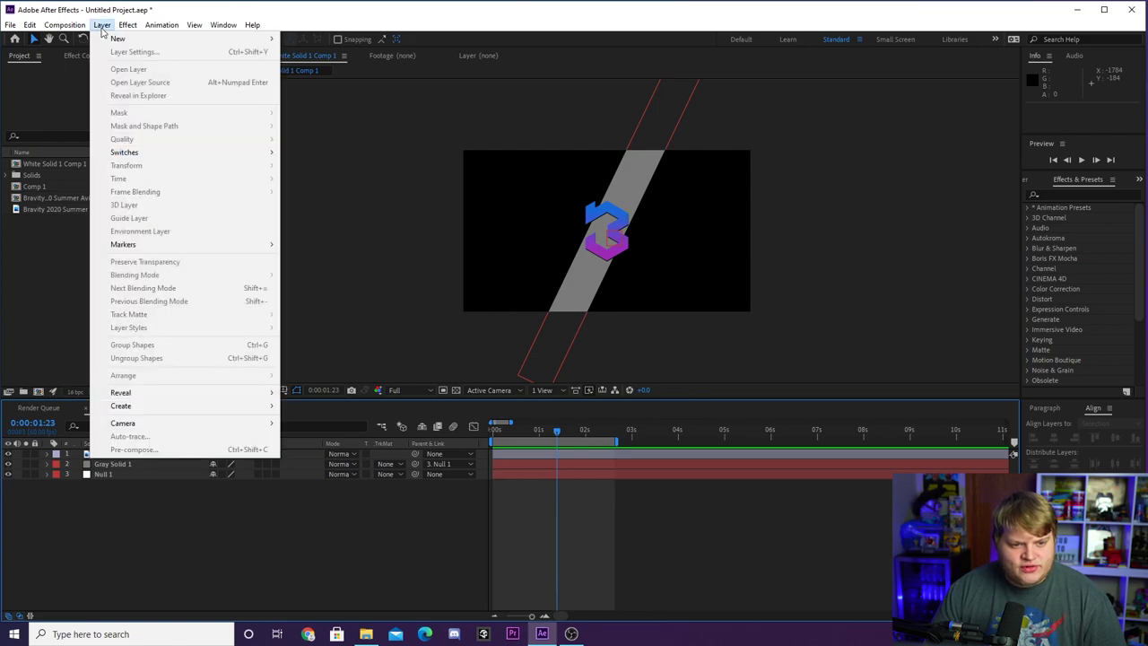
pyautogui.click(327, 61)
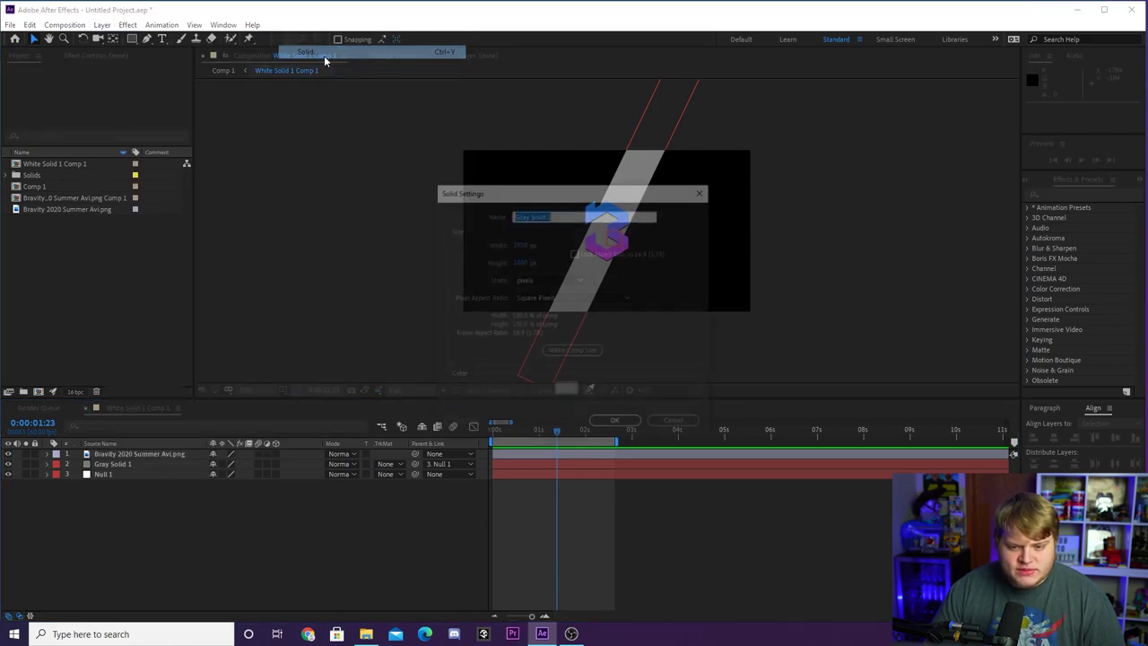
pyautogui.click(567, 390)
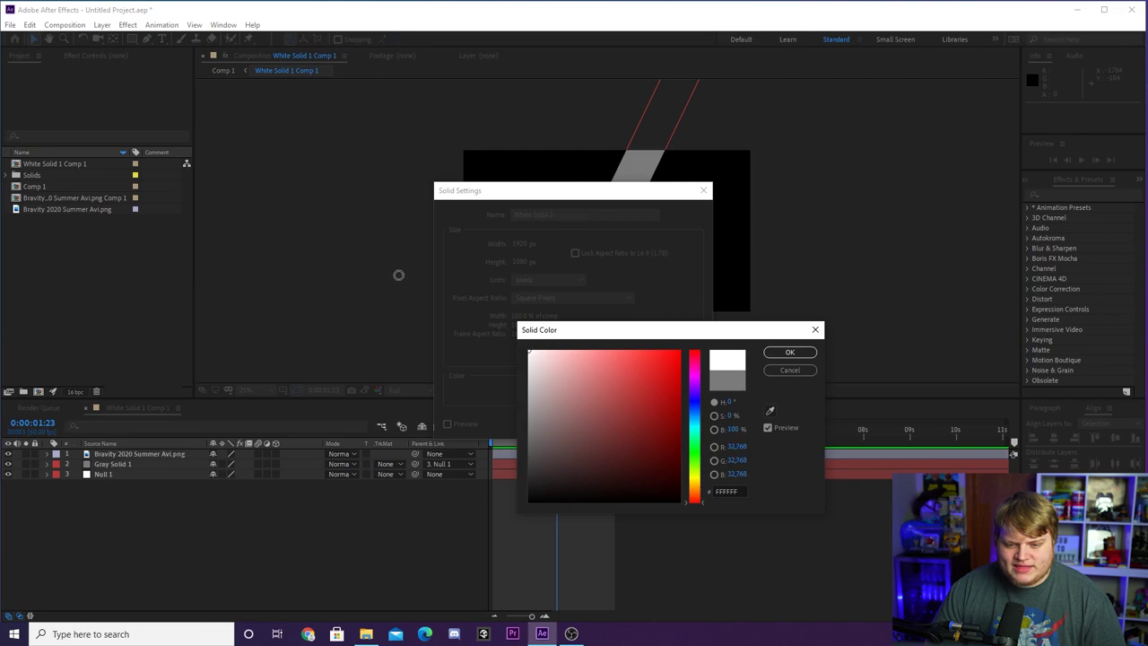
pyautogui.click(789, 352)
pyautogui.click(616, 429)
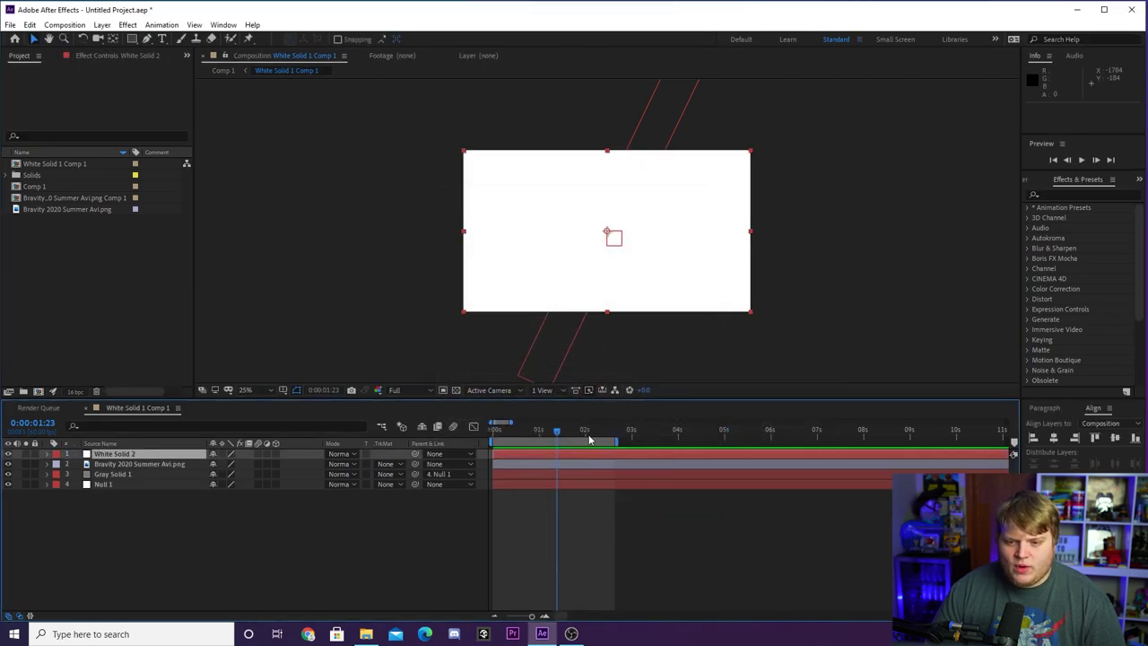
# - Move White Solid 2 below Gray Solid 1 in the layer stack
pyautogui.click(345, 570)
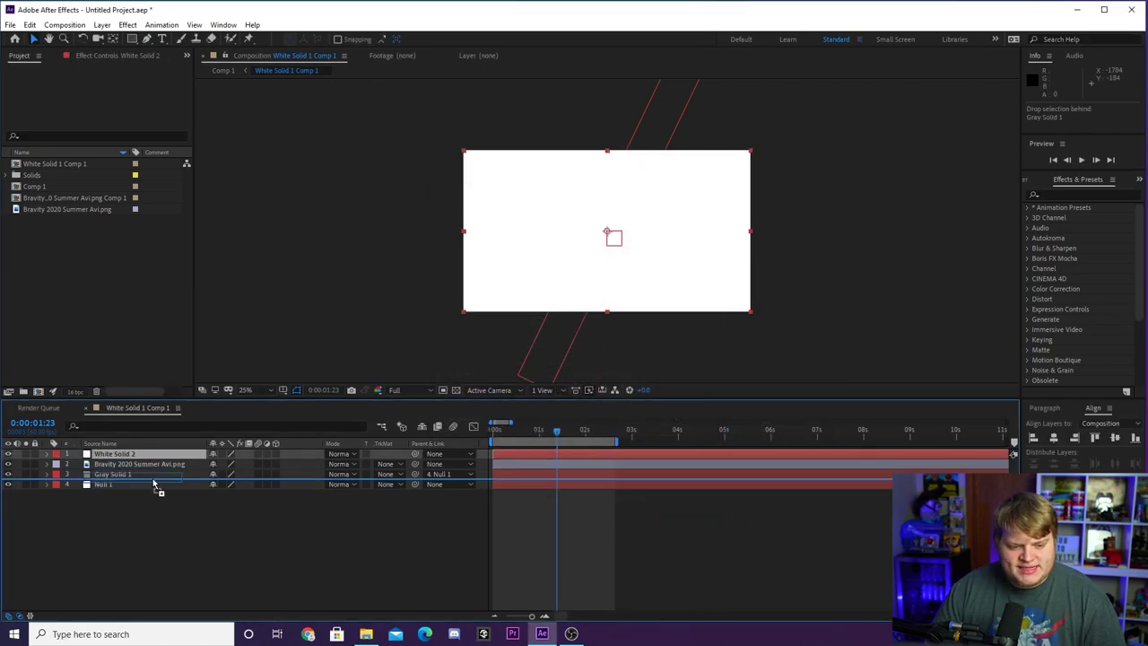
pyautogui.moveTo(136, 467); pyautogui.dragTo(155, 489)
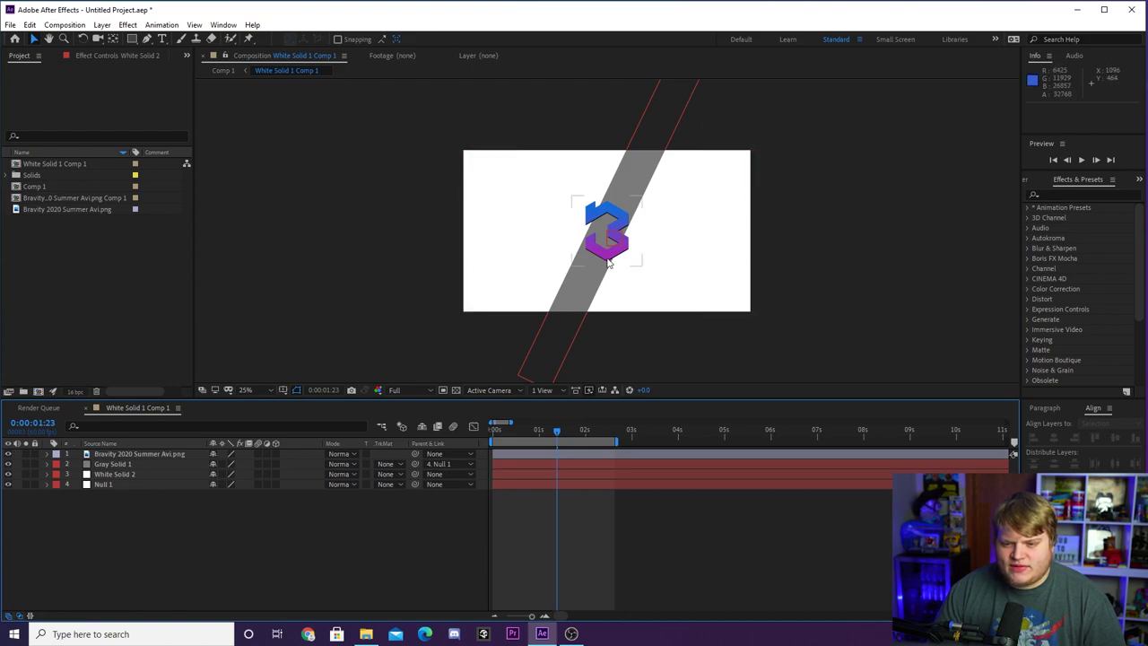
pyautogui.click(152, 477)
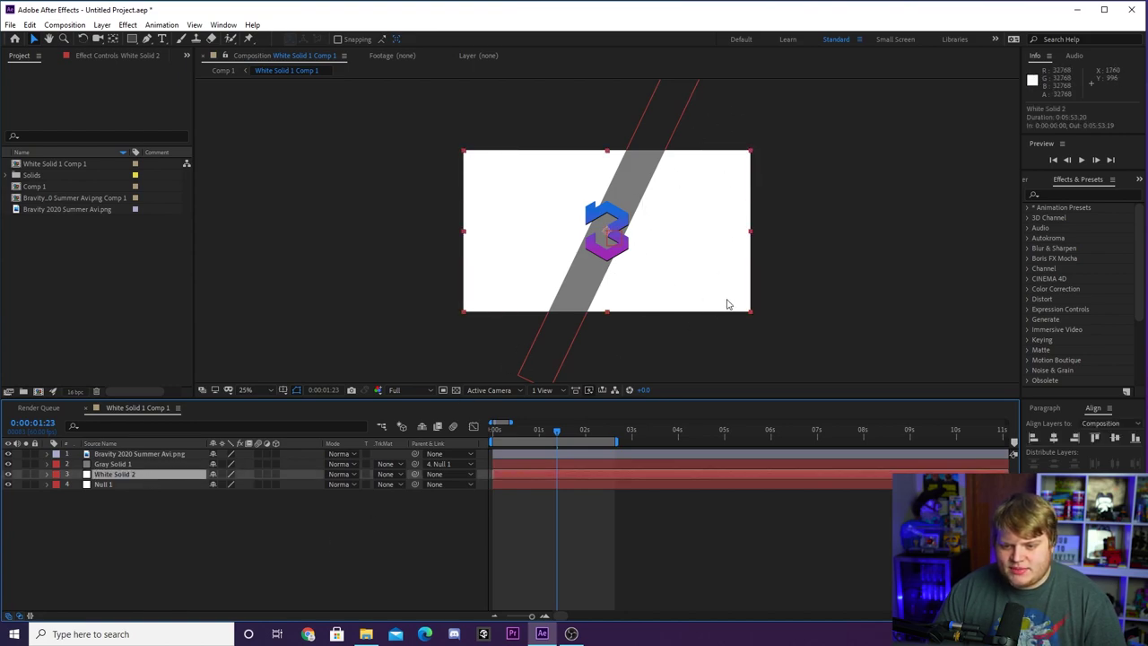
# - Rotate White Solid 2 about 26°, roughly double its size, and place it left of the grey bar
pyautogui.click(85, 40)
pyautogui.moveTo(697, 257); pyautogui.dragTo(686, 297)
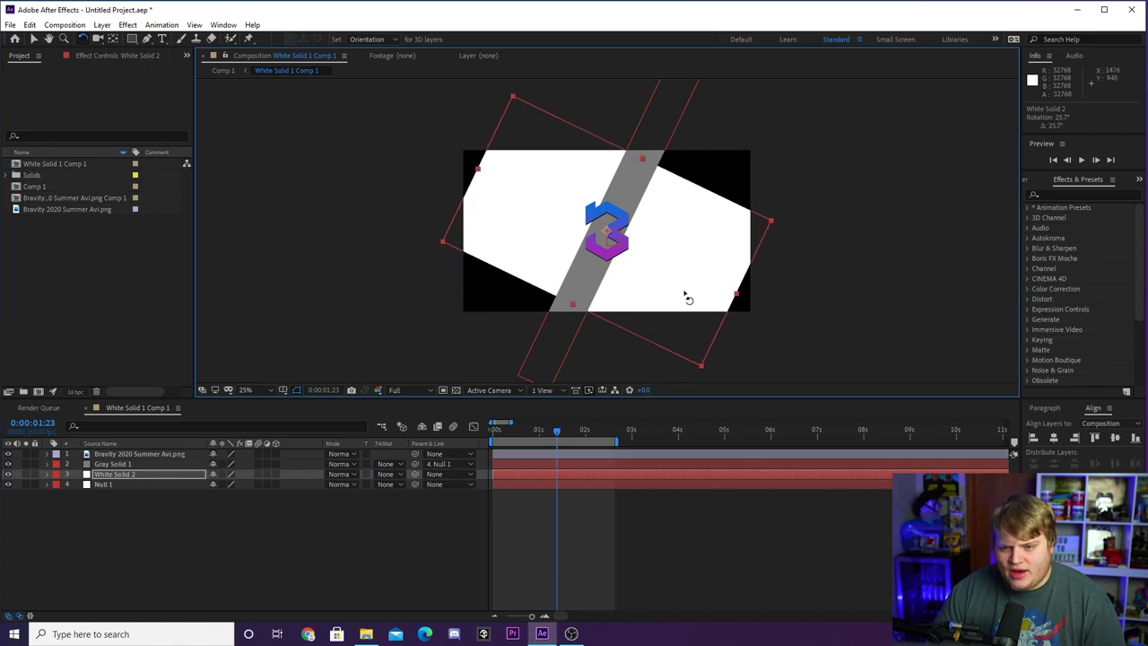
pyautogui.click(34, 40)
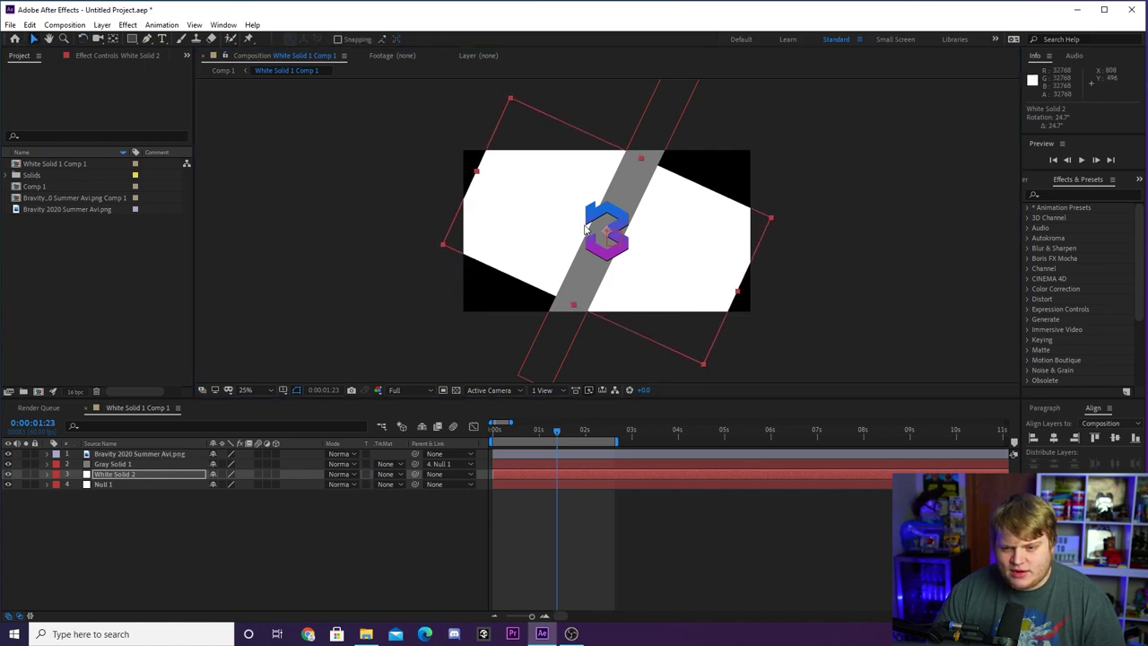
pyautogui.moveTo(635, 221)
pyautogui.mouseDown()
pyautogui.moveTo(681, 207)
pyautogui.moveTo(581, 162)
pyautogui.mouseUp()
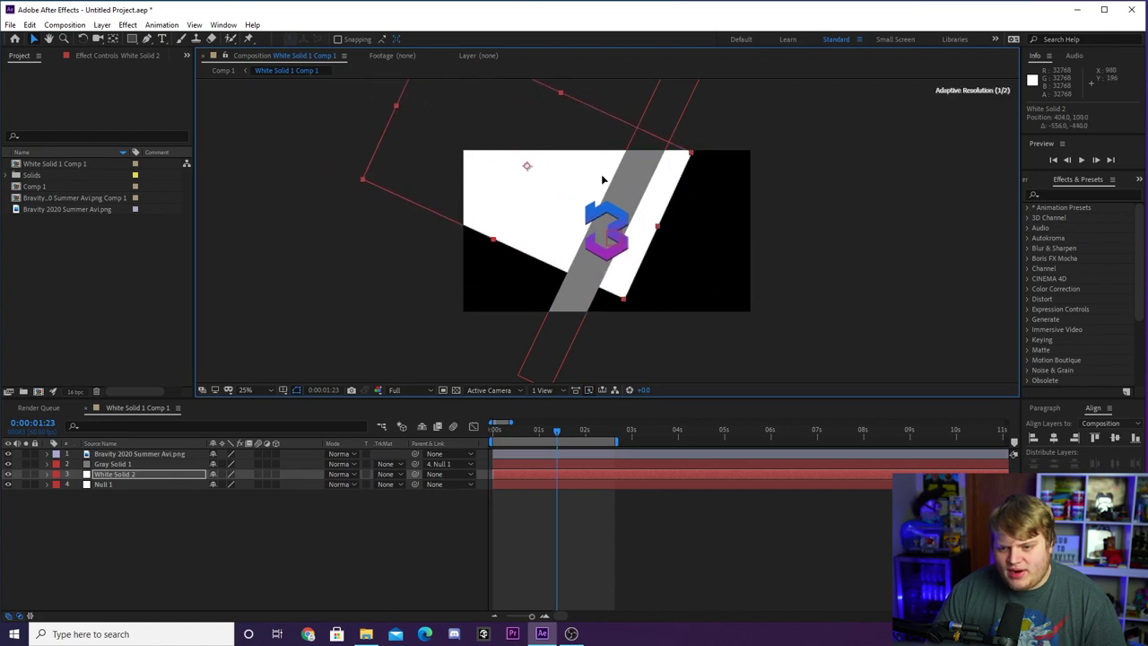
pyautogui.moveTo(454, 235); pyautogui.dragTo(408, 303)
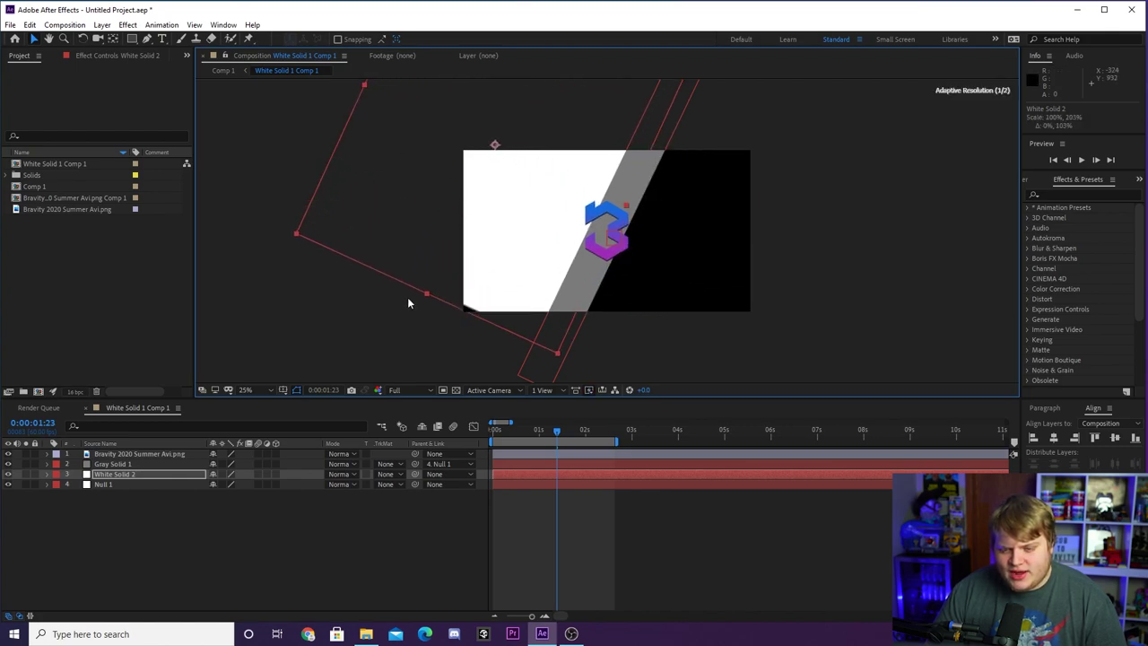
pyautogui.moveTo(486, 230); pyautogui.dragTo(458, 285)
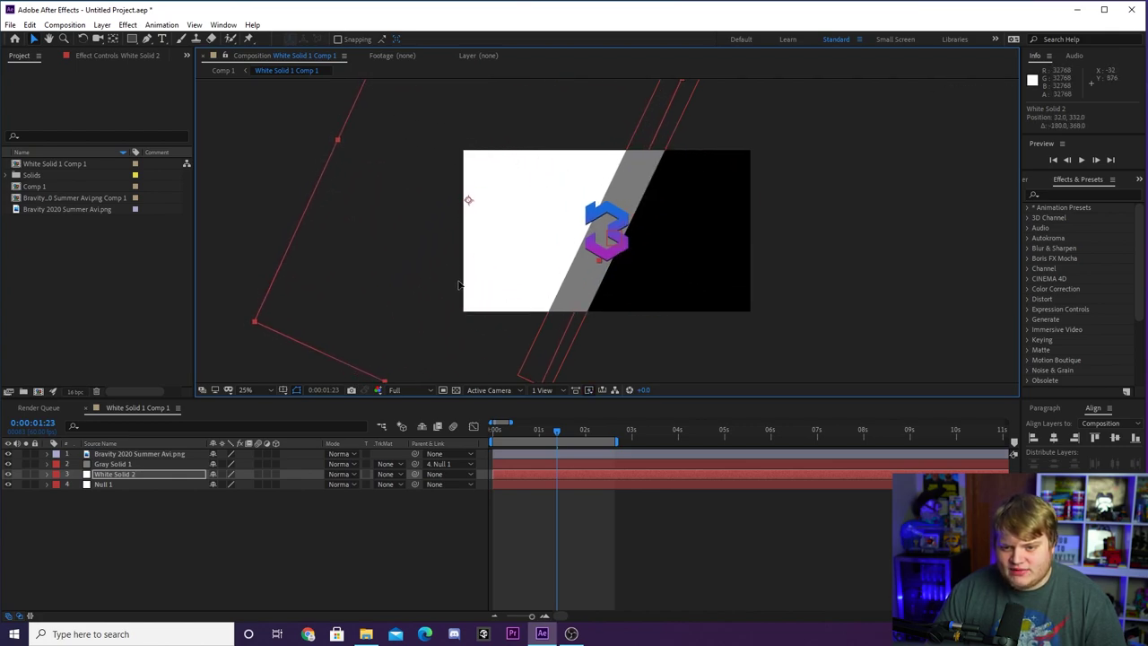
pyautogui.click(243, 531)
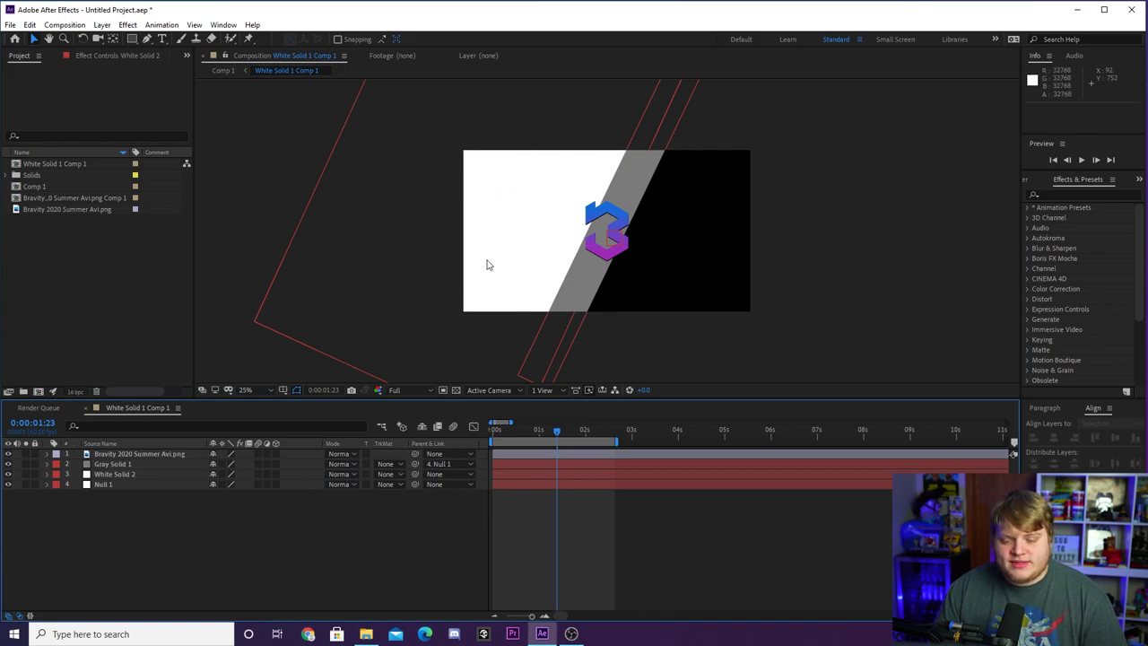
pyautogui.moveTo(562, 436)
pyautogui.mouseDown()
pyautogui.moveTo(540, 447)
pyautogui.moveTo(564, 455)
pyautogui.mouseUp()
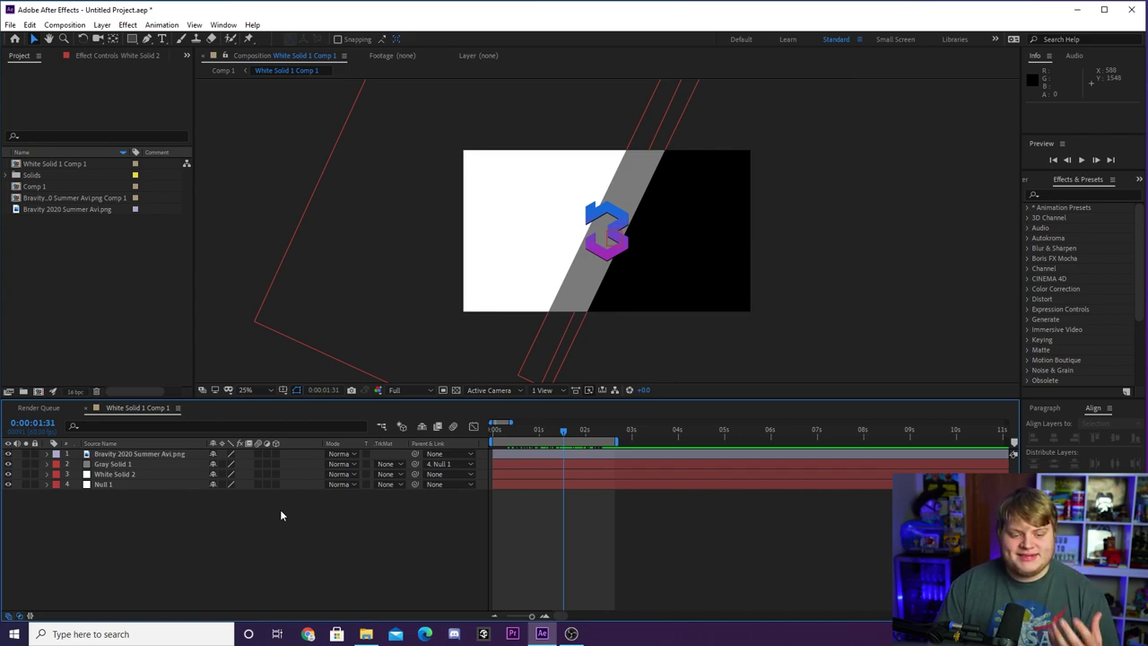
# - Inspect Null 1's transform properties and scrub through its position animation
pyautogui.click(128, 484)
pyautogui.click(47, 484)
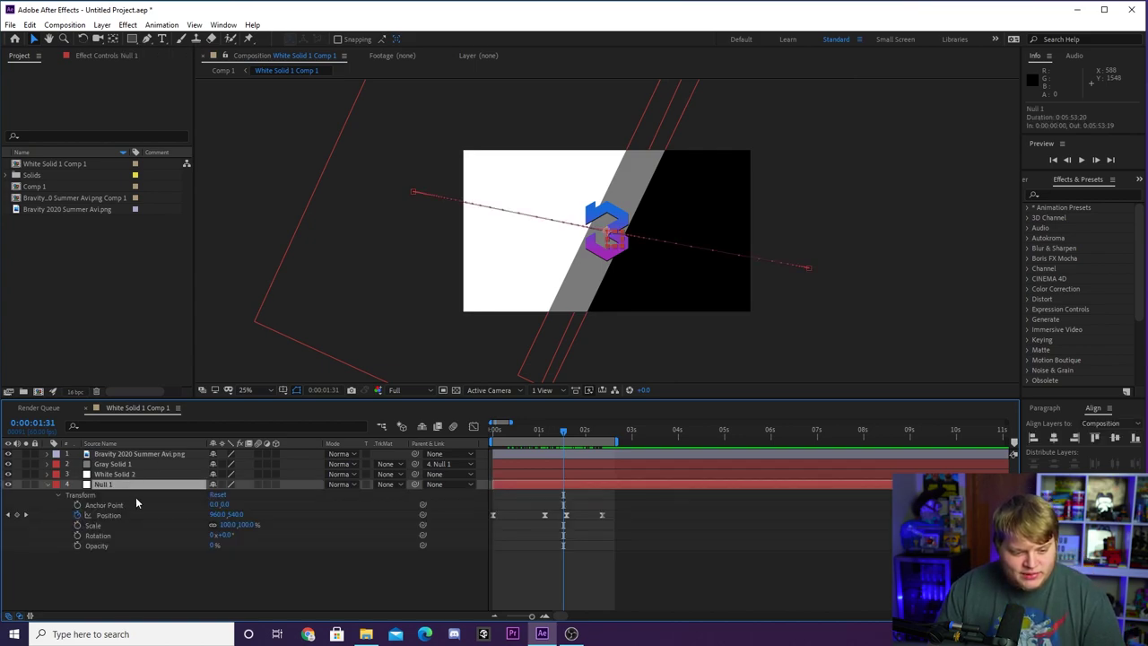
pyautogui.click(136, 495)
pyautogui.moveTo(554, 435)
pyautogui.mouseDown()
pyautogui.moveTo(597, 453)
pyautogui.moveTo(503, 484)
pyautogui.mouseUp()
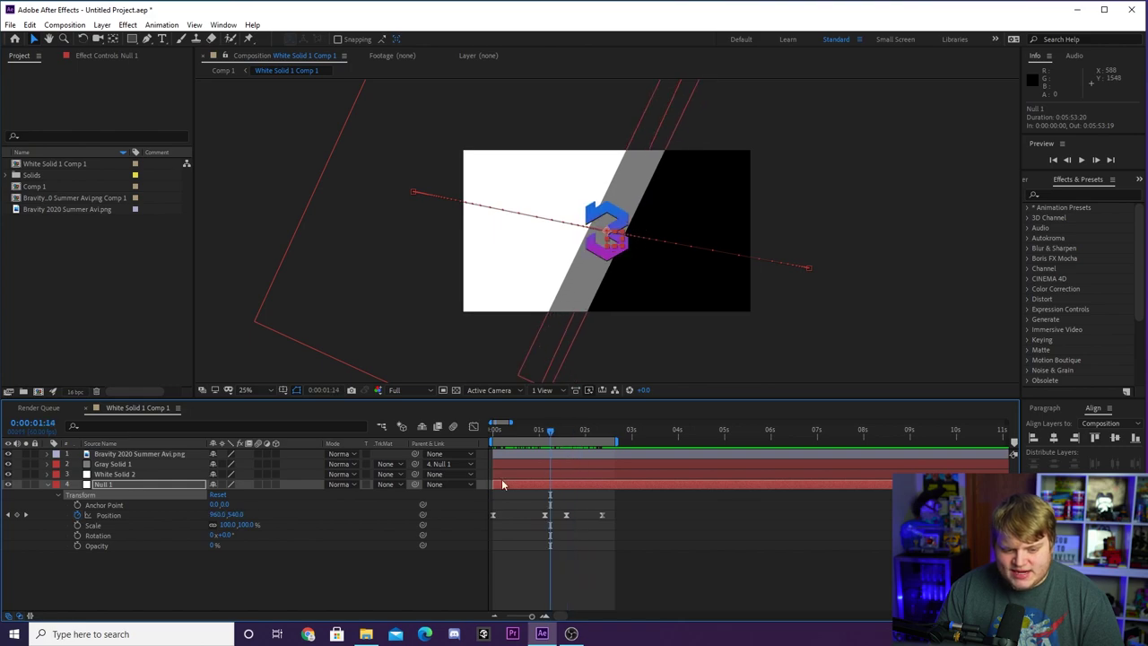
# - Pick-whip White Solid 2 to Null 1 and scrub to check the wipe
pyautogui.click(46, 485)
pyautogui.click(121, 474)
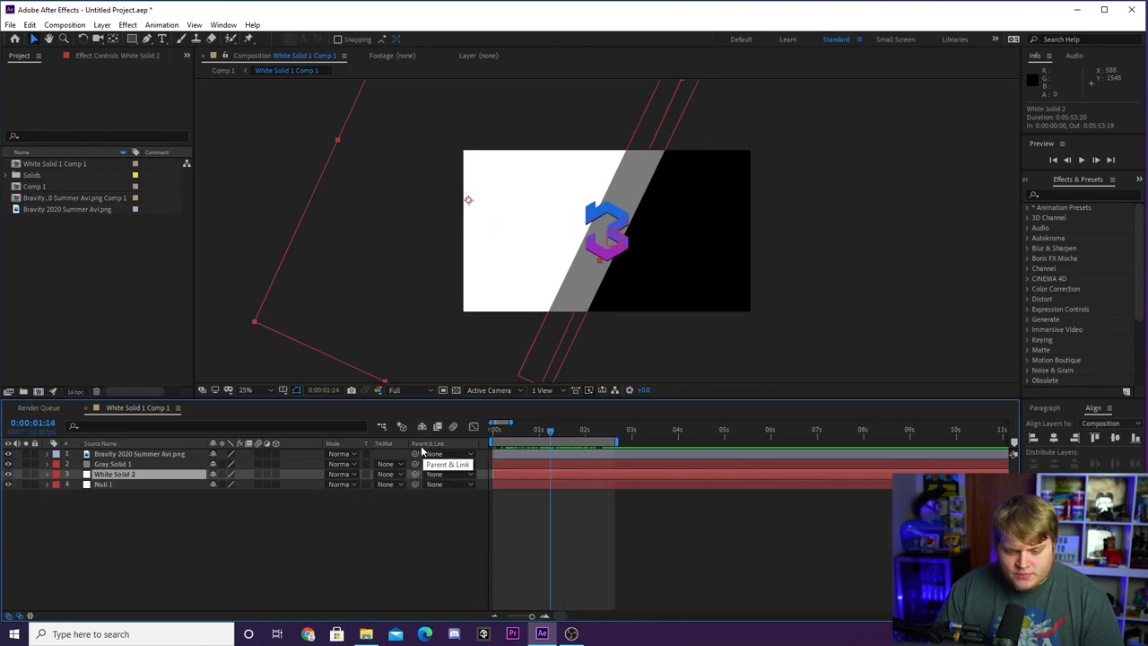
pyautogui.moveTo(415, 478); pyautogui.dragTo(117, 486)
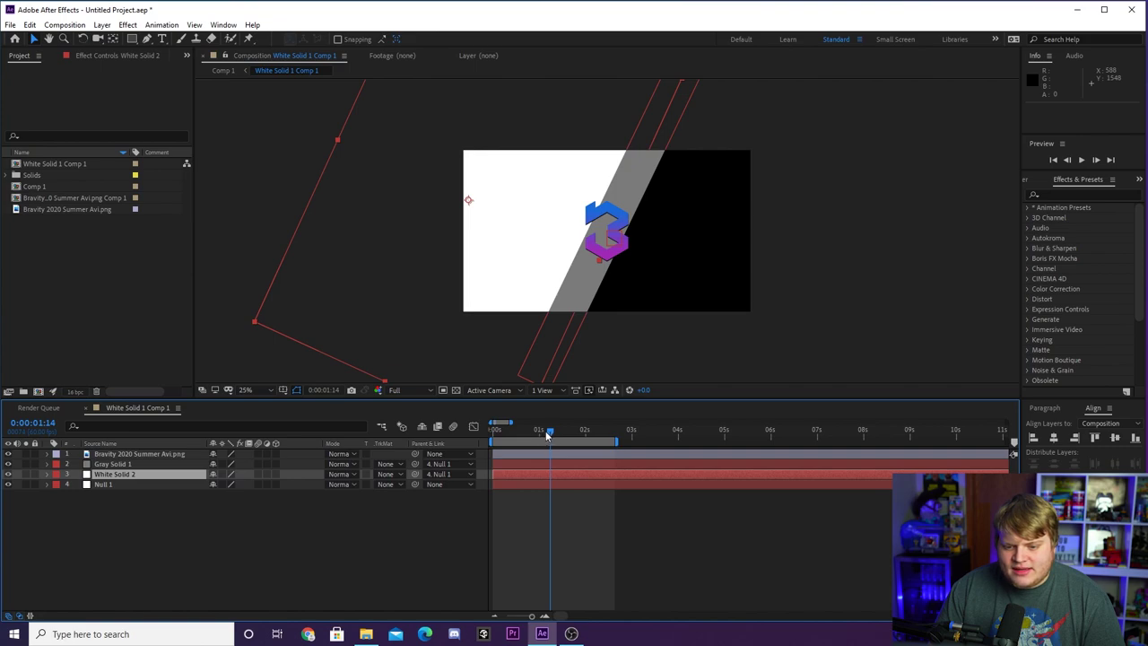
pyautogui.moveTo(547, 435)
pyautogui.mouseDown()
pyautogui.moveTo(512, 436)
pyautogui.moveTo(607, 446)
pyautogui.mouseUp()
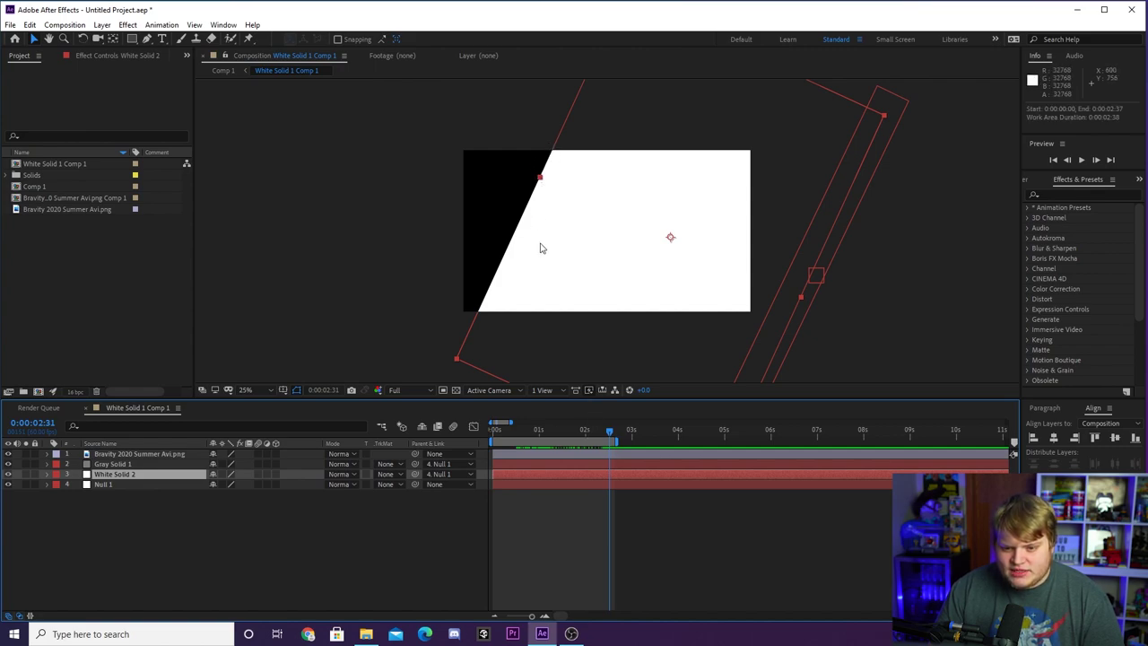
# - Drag White Solid 2 so it trails the grey strip, then scrub back to review the wipe
pyautogui.moveTo(546, 182)
pyautogui.mouseDown()
pyautogui.moveTo(464, 141)
pyautogui.moveTo(697, 257)
pyautogui.moveTo(613, 201)
pyautogui.mouseUp()
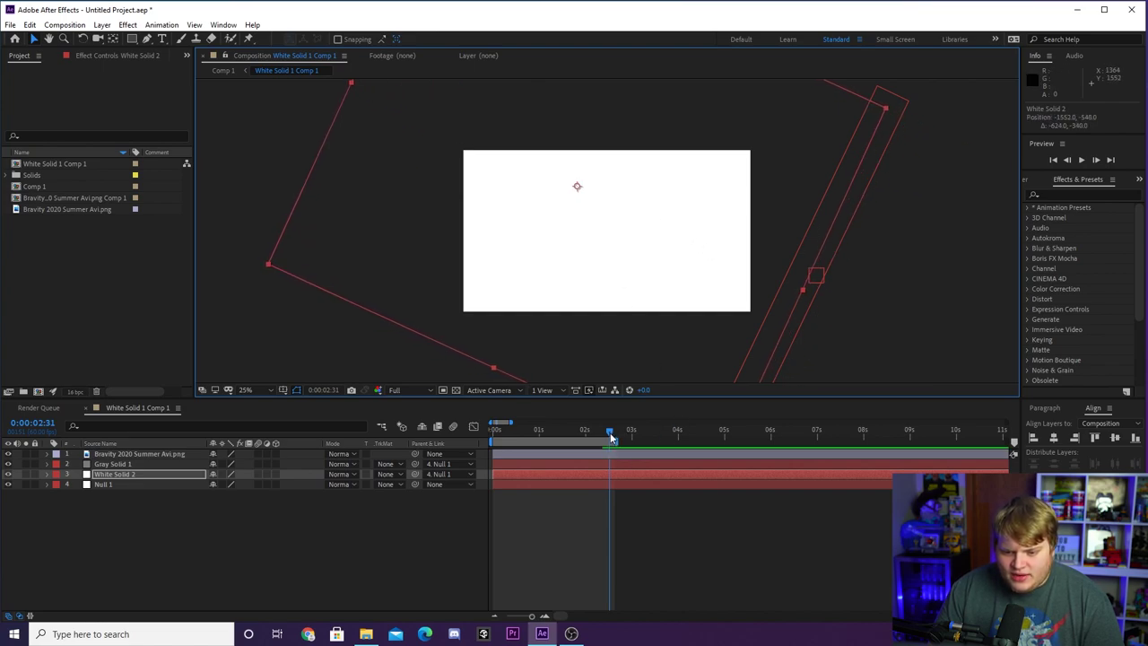
pyautogui.moveTo(611, 437)
pyautogui.mouseDown()
pyautogui.moveTo(485, 423)
pyautogui.moveTo(557, 432)
pyautogui.mouseUp()
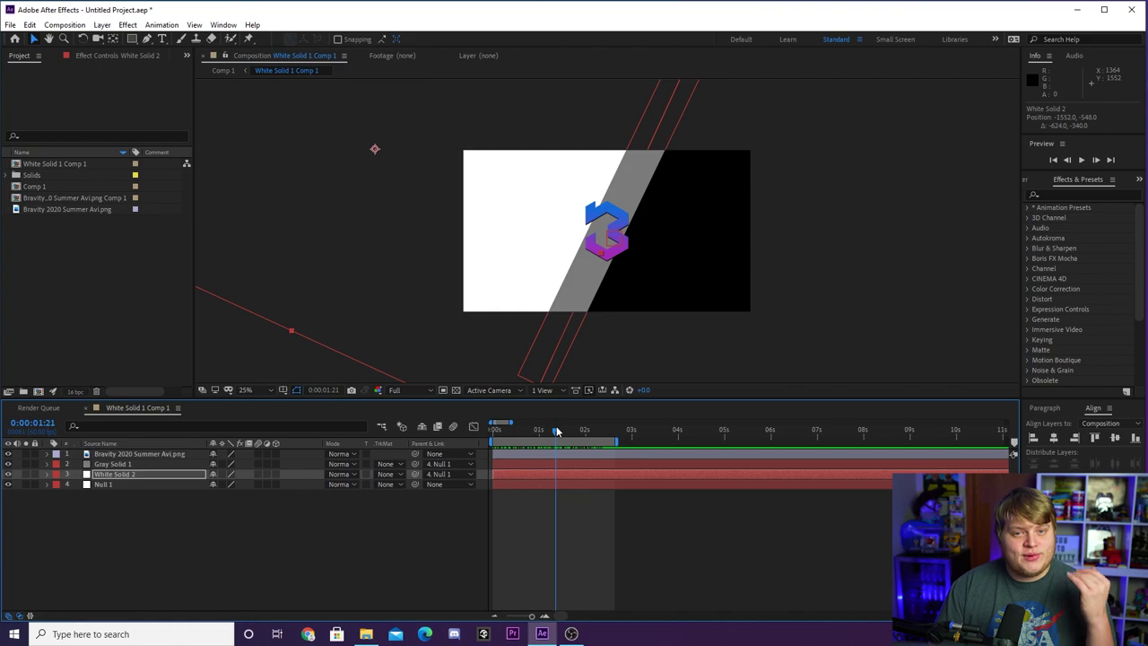
# - Play the animation from the start and step back through the wipe
pyautogui.press('Home')
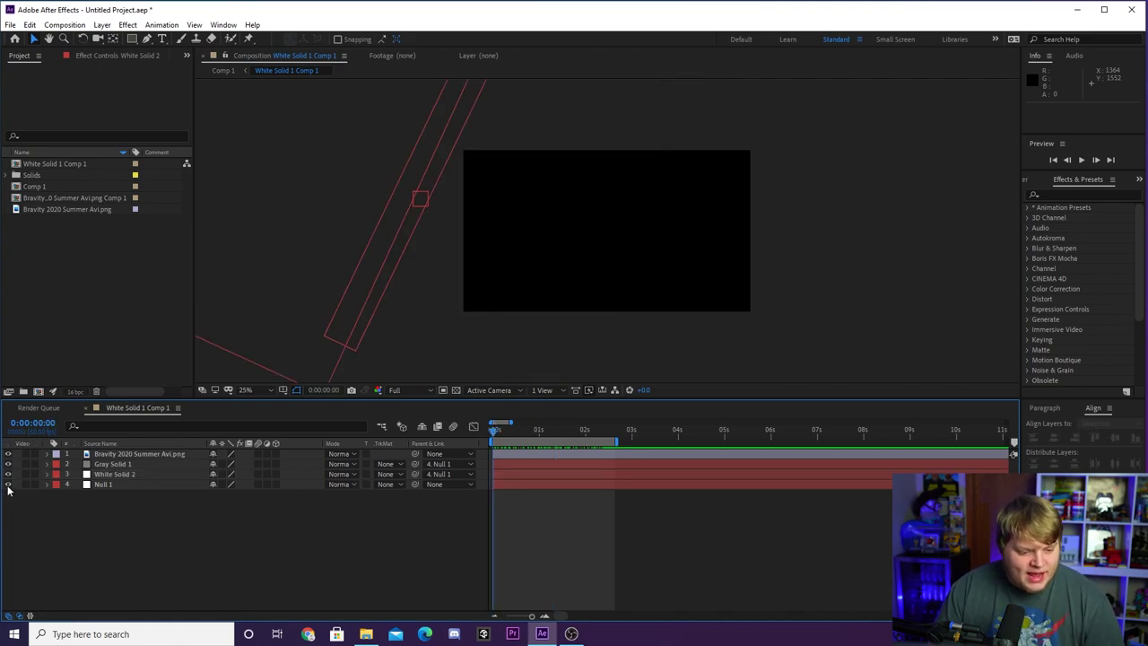
pyautogui.press('space')
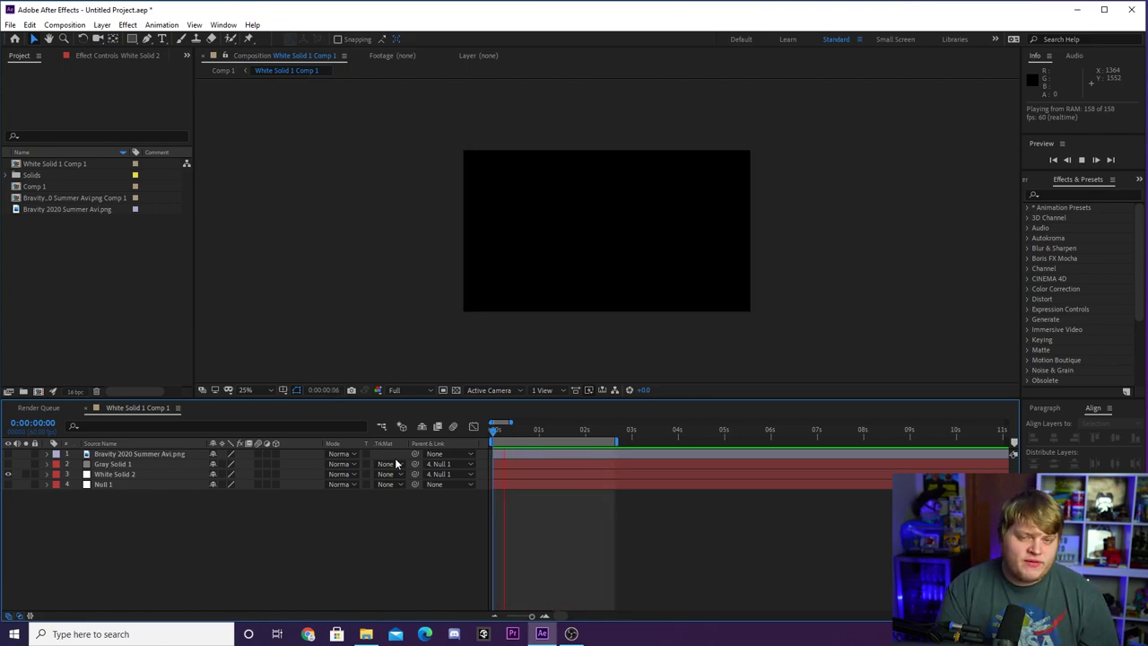
pyautogui.click(581, 452)
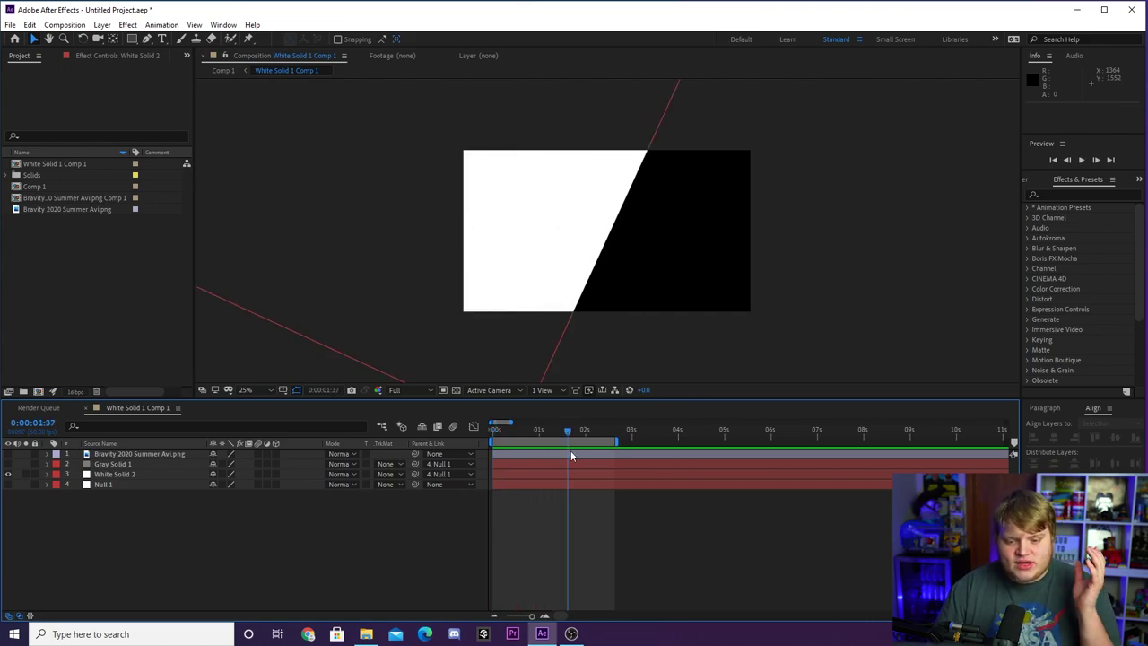
pyautogui.moveTo(565, 432); pyautogui.dragTo(527, 430)
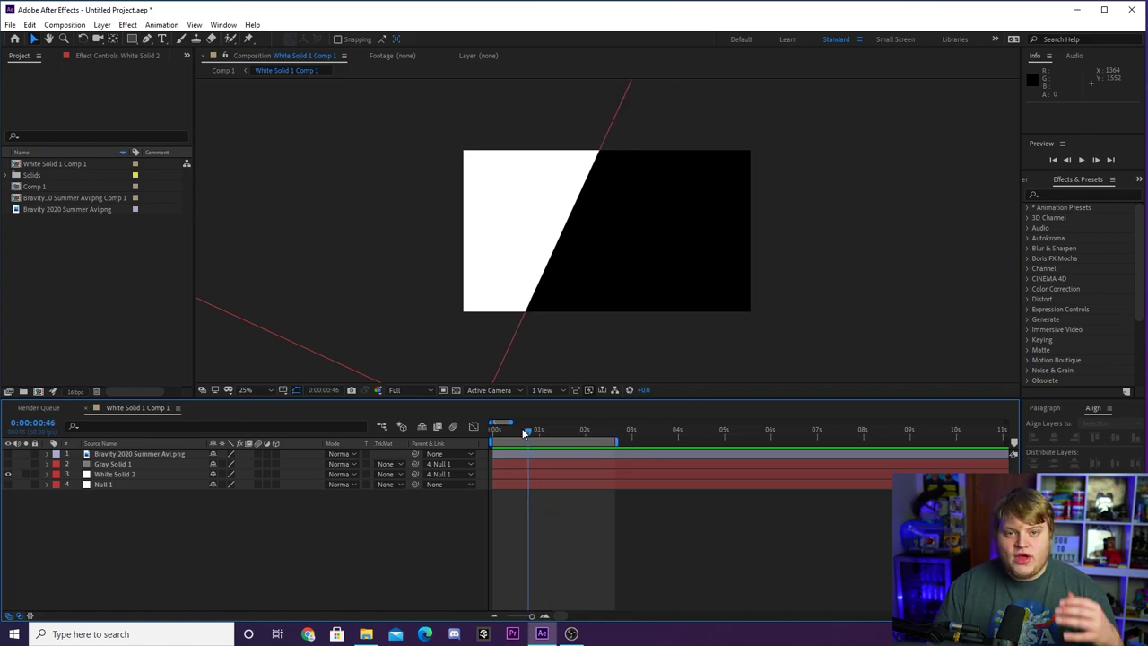
# - Hide White Solid 2, replay from the start, and restore the transparency grid
pyautogui.click(8, 473)
pyautogui.moveTo(523, 431); pyautogui.dragTo(324, 438)
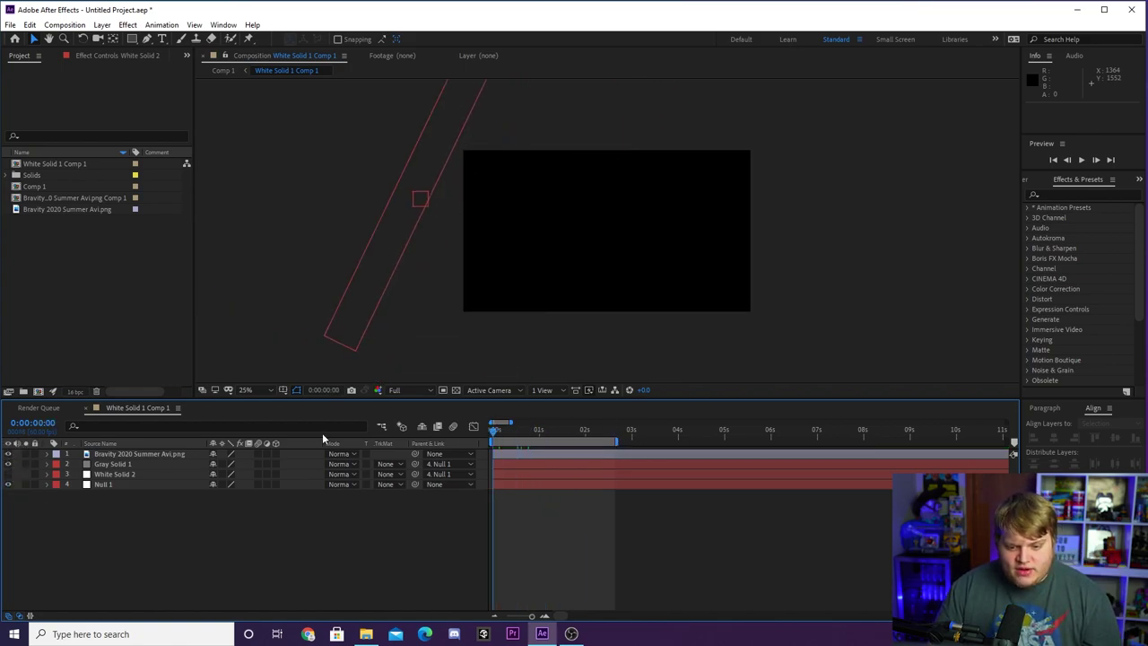
pyautogui.press('space')
pyautogui.press('space')
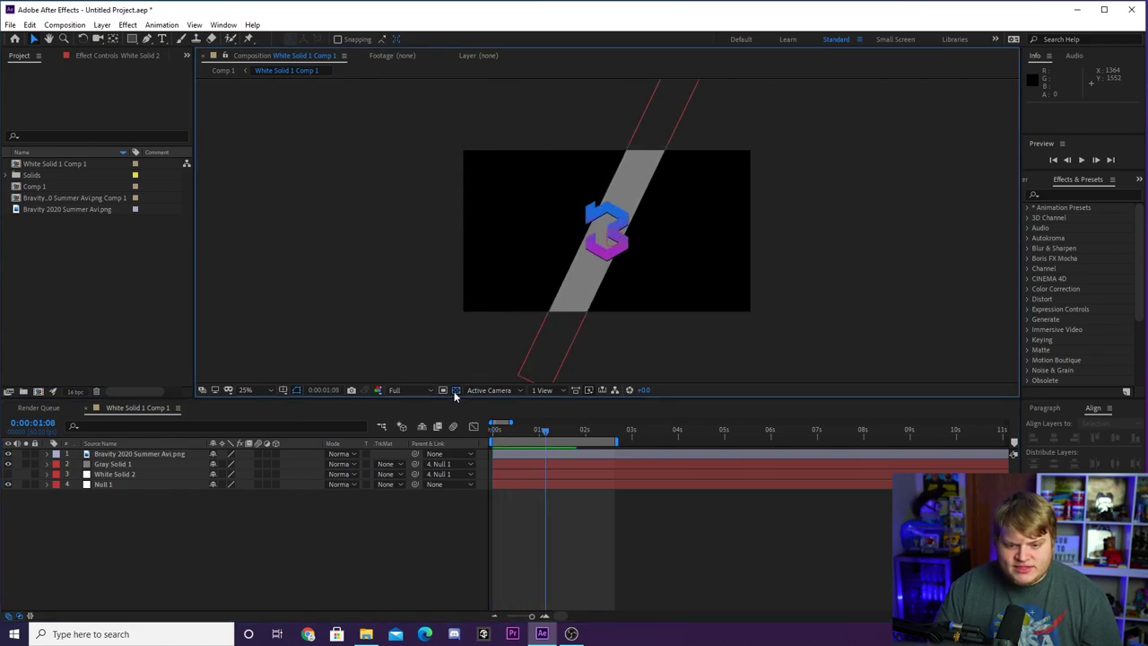
pyautogui.click(455, 390)
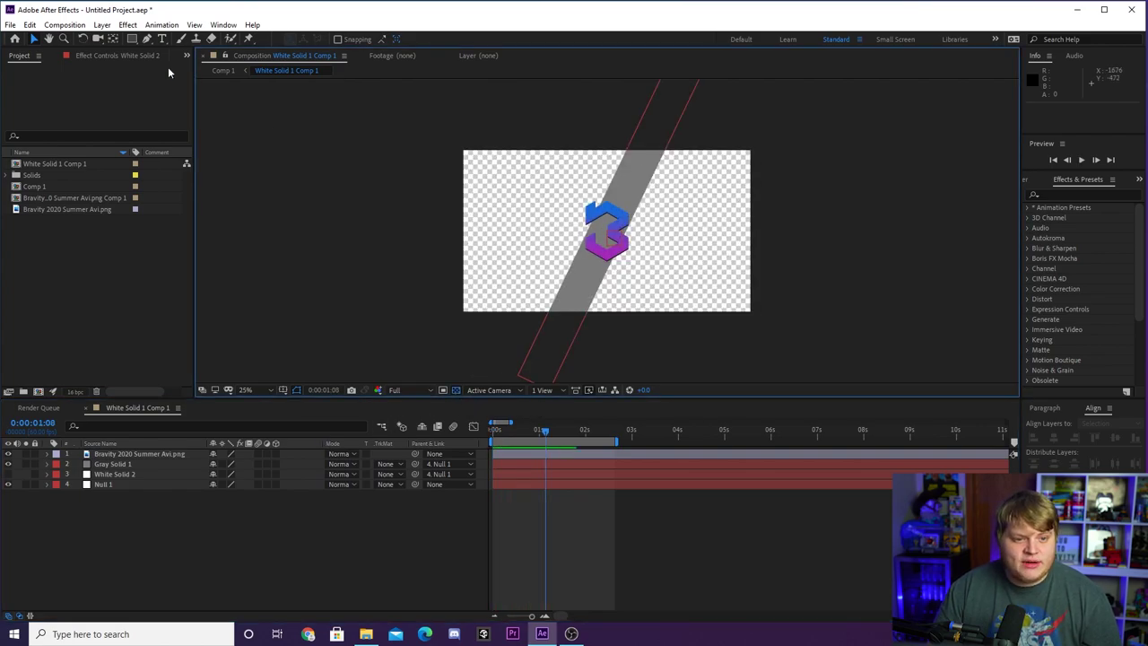
# - Queue White Solid 1 Comp 1 for render with RGB + Alpha output channels, then hide the logo layer
pyautogui.click(64, 24)
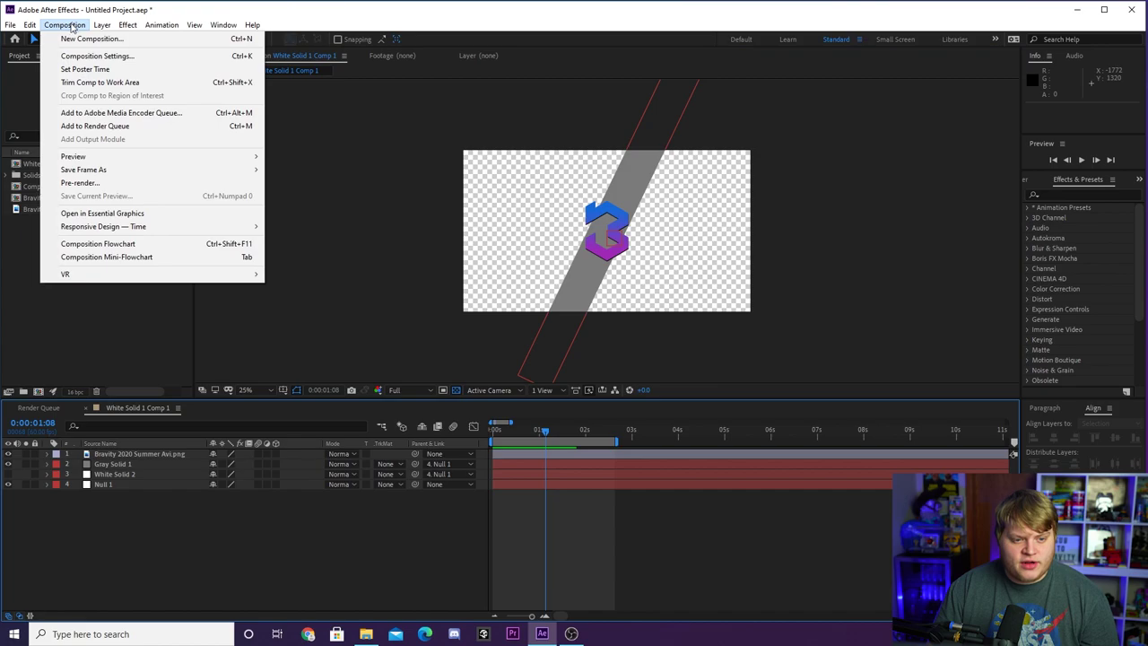
pyautogui.click(125, 128)
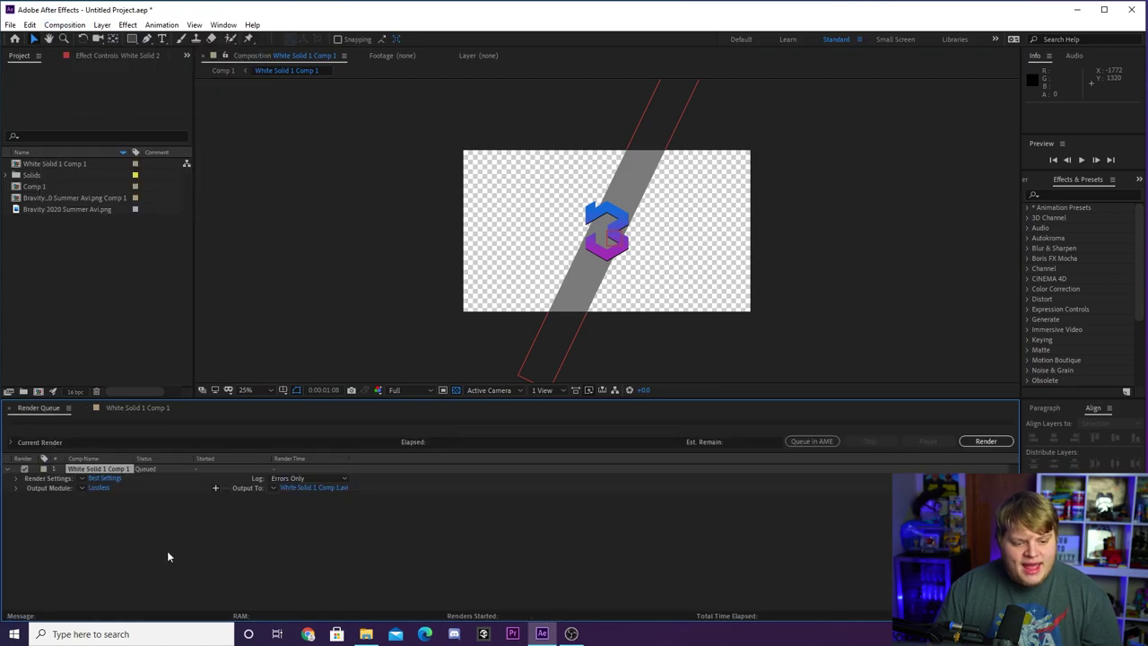
pyautogui.click(98, 487)
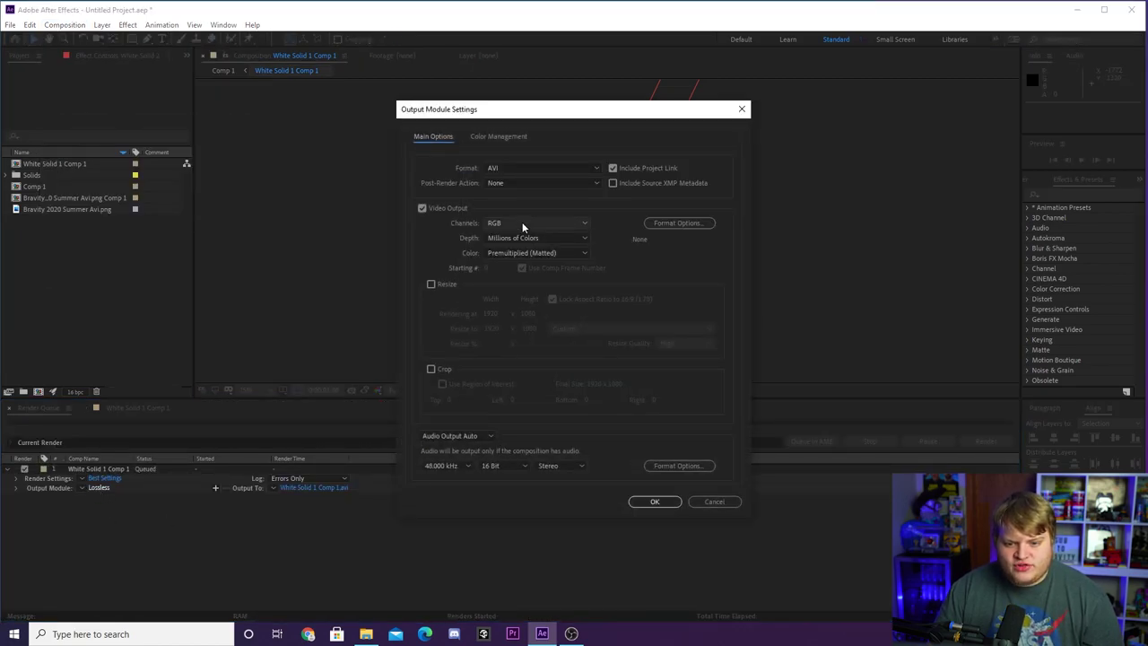
pyautogui.click(518, 223)
pyautogui.click(522, 260)
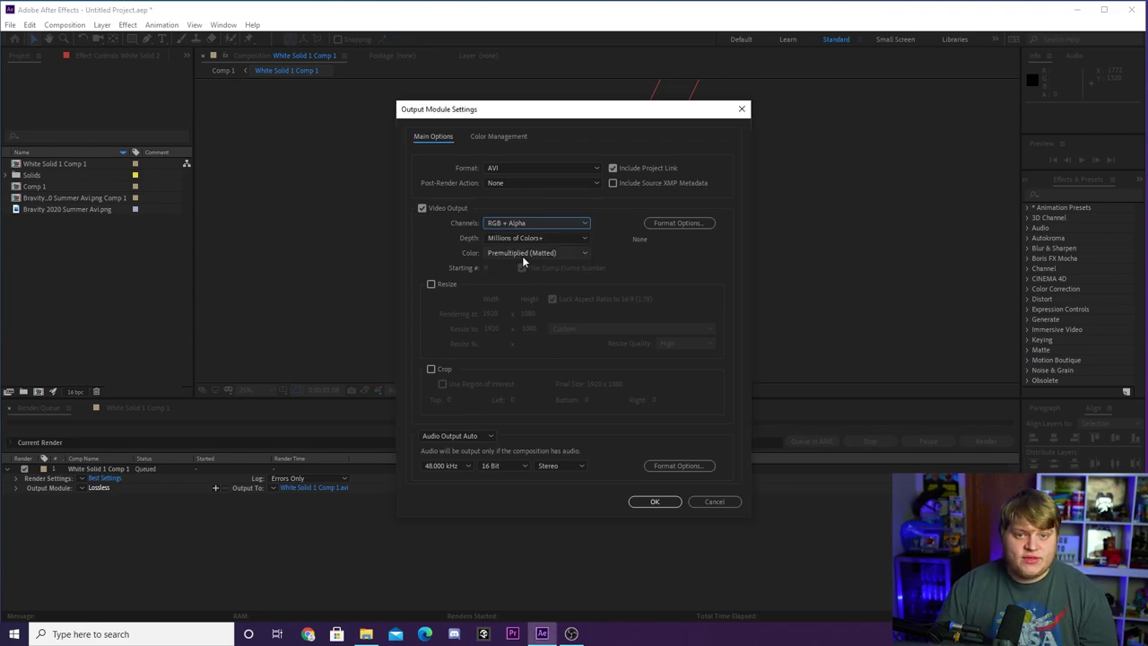
pyautogui.click(713, 501)
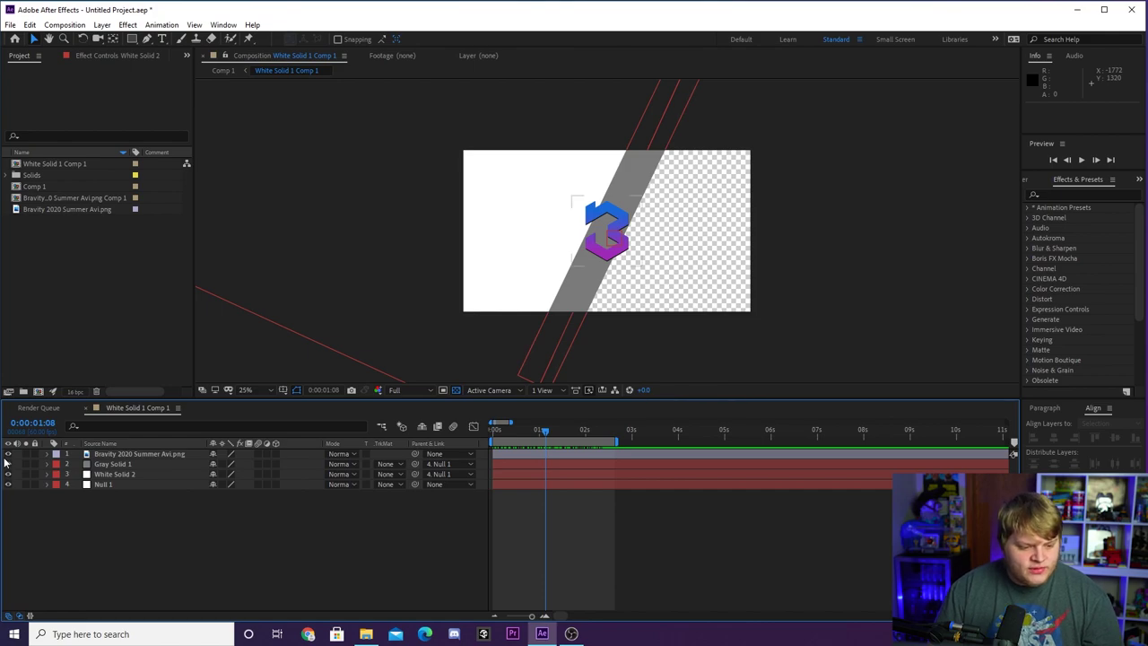
pyautogui.click(8, 454)
# - Hide Gray Solid 1 and preview the black-and-white matte over a black background
pyautogui.click(9, 464)
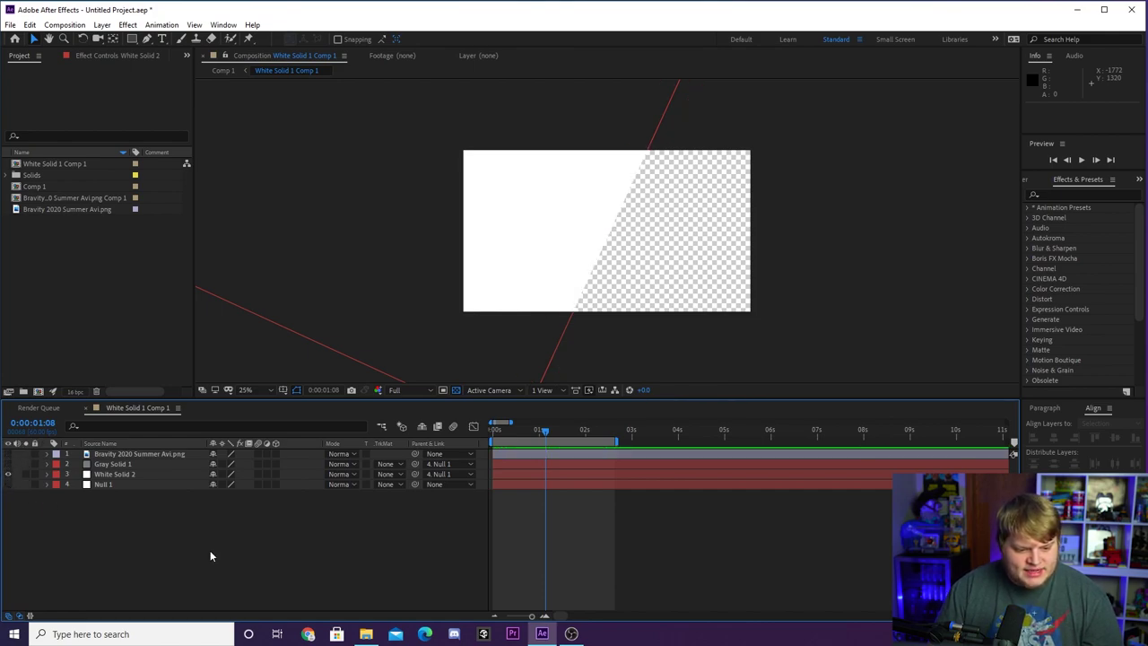
pyautogui.click(456, 391)
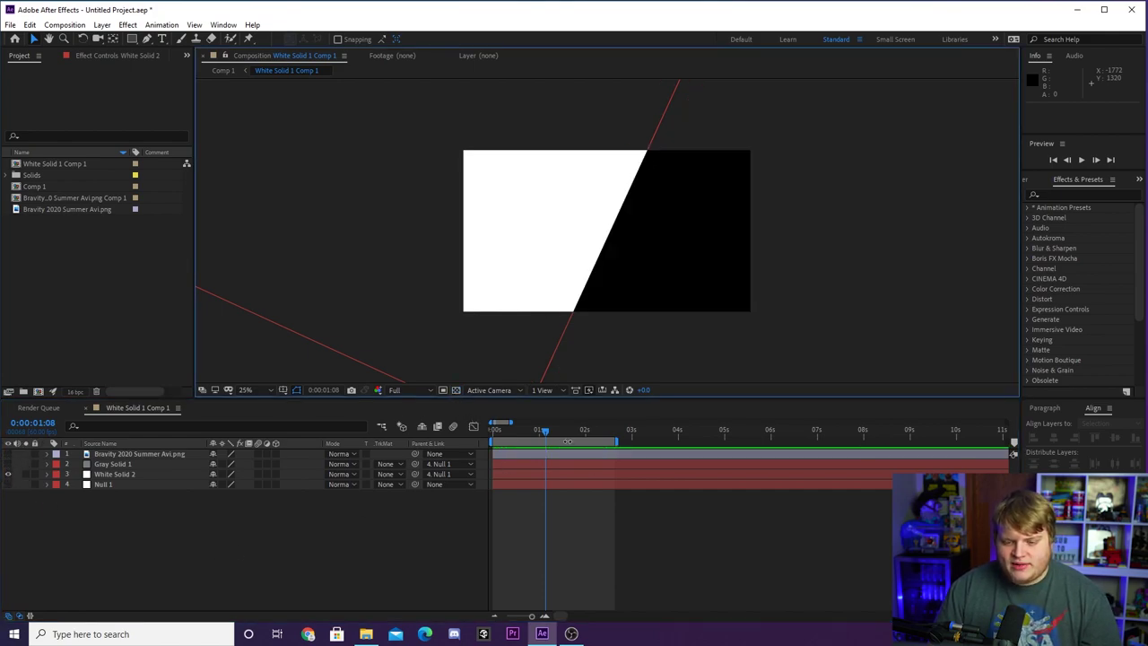
pyautogui.moveTo(566, 441)
pyautogui.mouseDown()
pyautogui.moveTo(607, 439)
pyautogui.moveTo(526, 439)
pyautogui.moveTo(559, 460)
pyautogui.mouseUp()
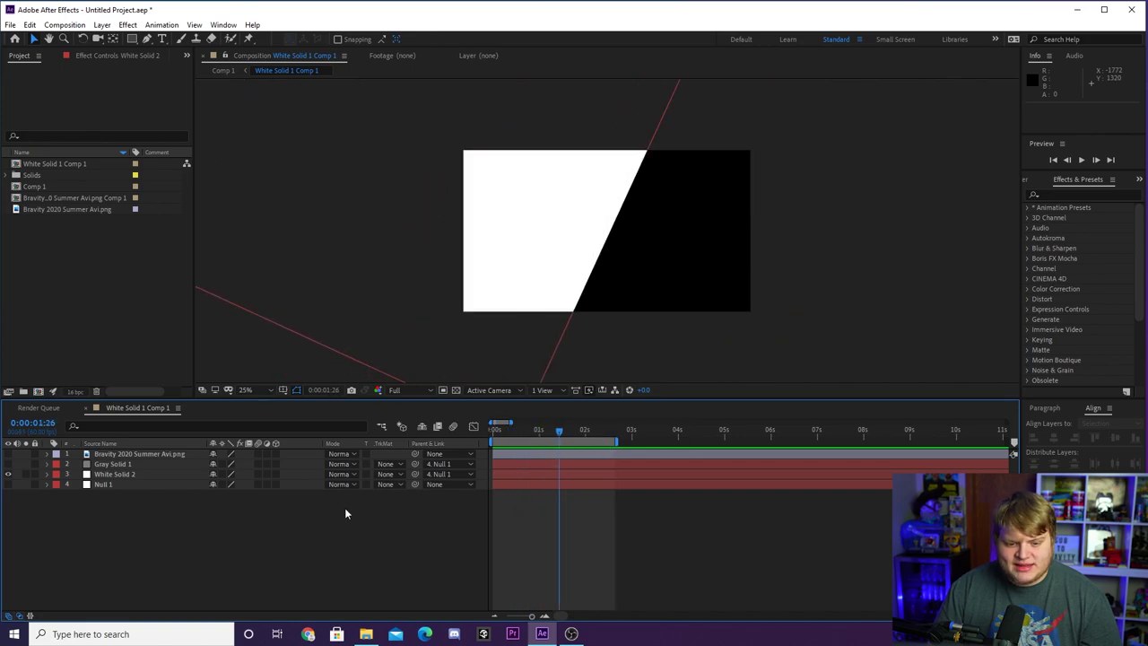
# - Add a second White Solid 1 Comp 1 render item, leaving its Lossless settings unchanged
pyautogui.click(65, 25)
pyautogui.click(108, 126)
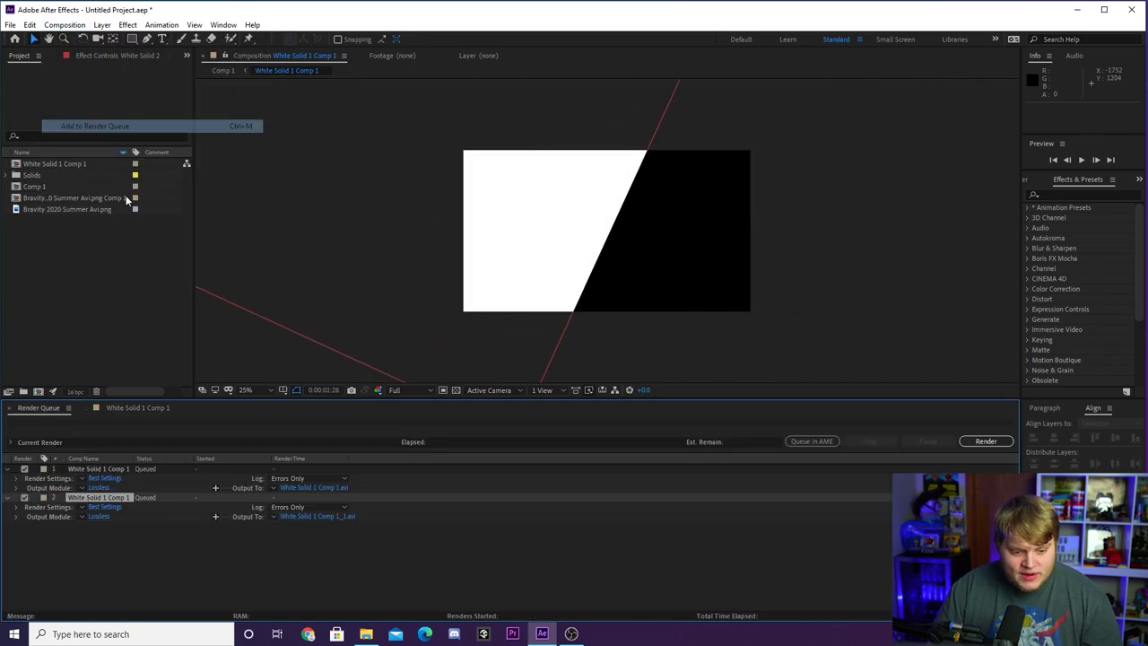
pyautogui.click(98, 516)
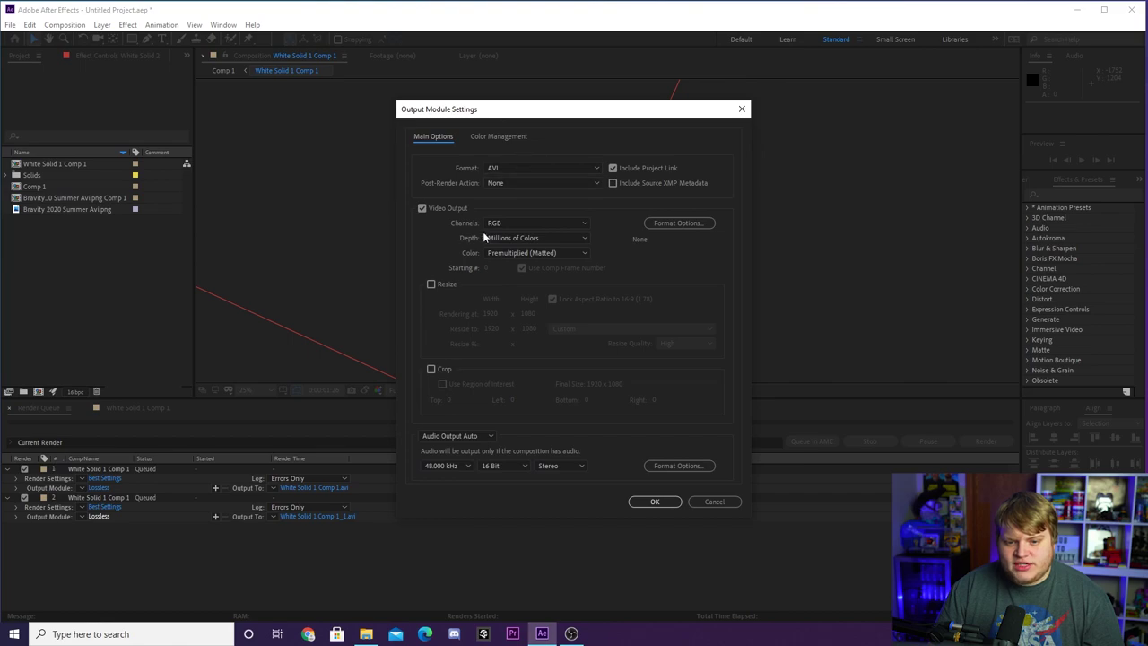
pyautogui.click(711, 503)
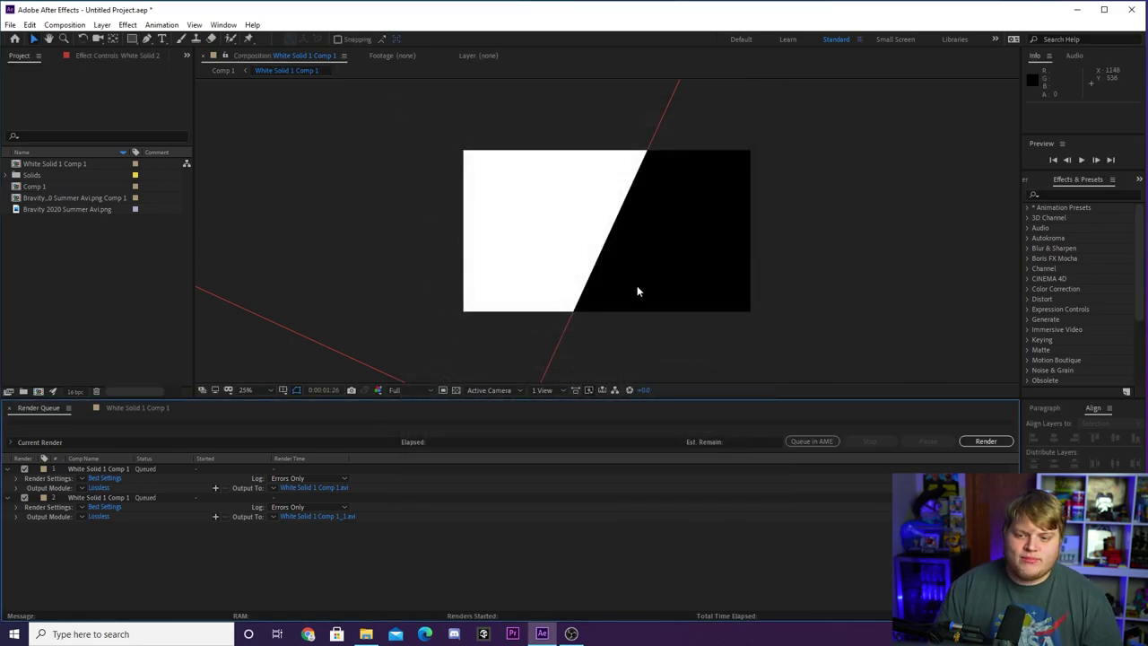